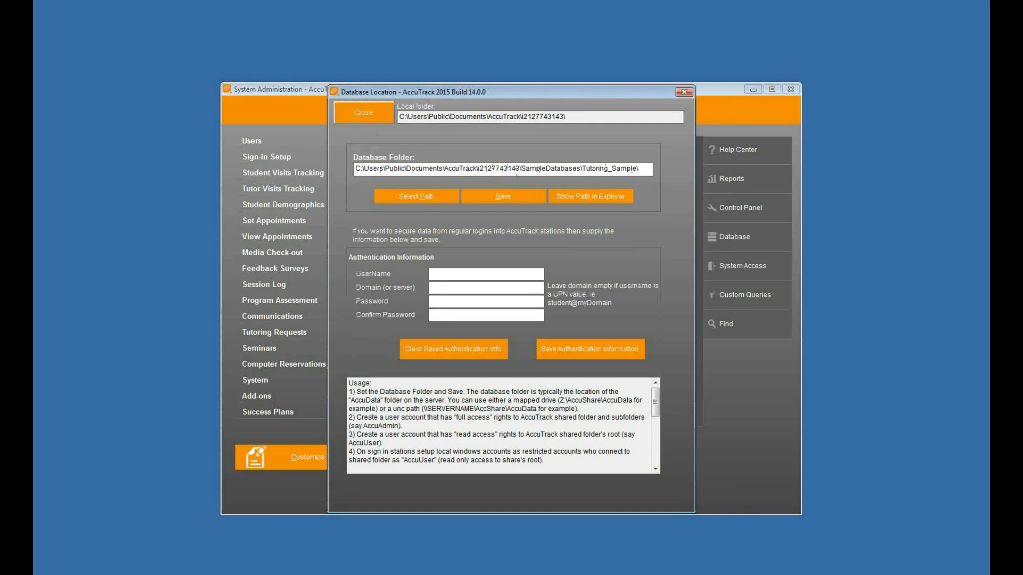
Close the Database Location window and switch to the shared AccuFiles folder in Windows Explorer
click(644, 170)
click(354, 118)
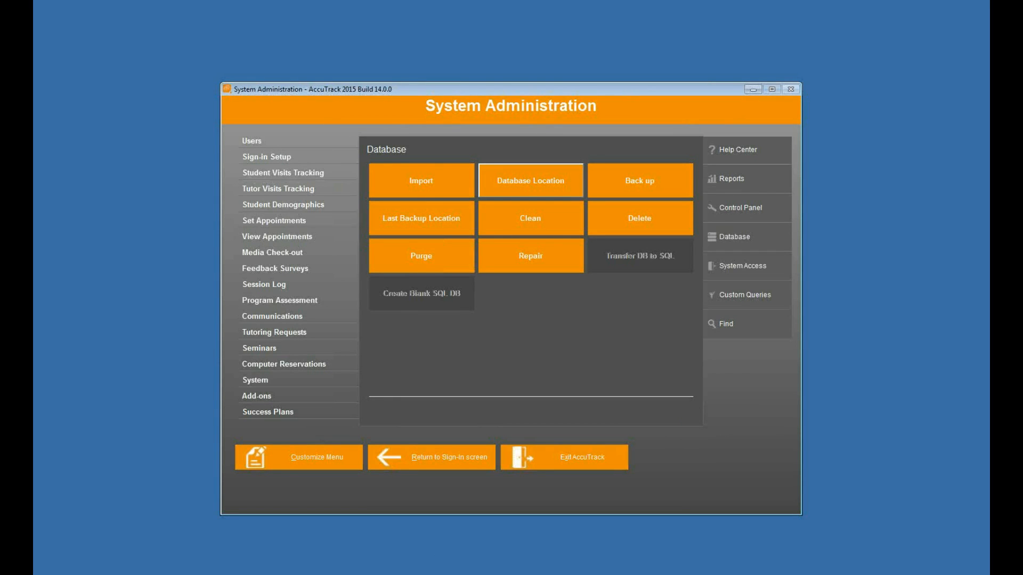
click(360, 563)
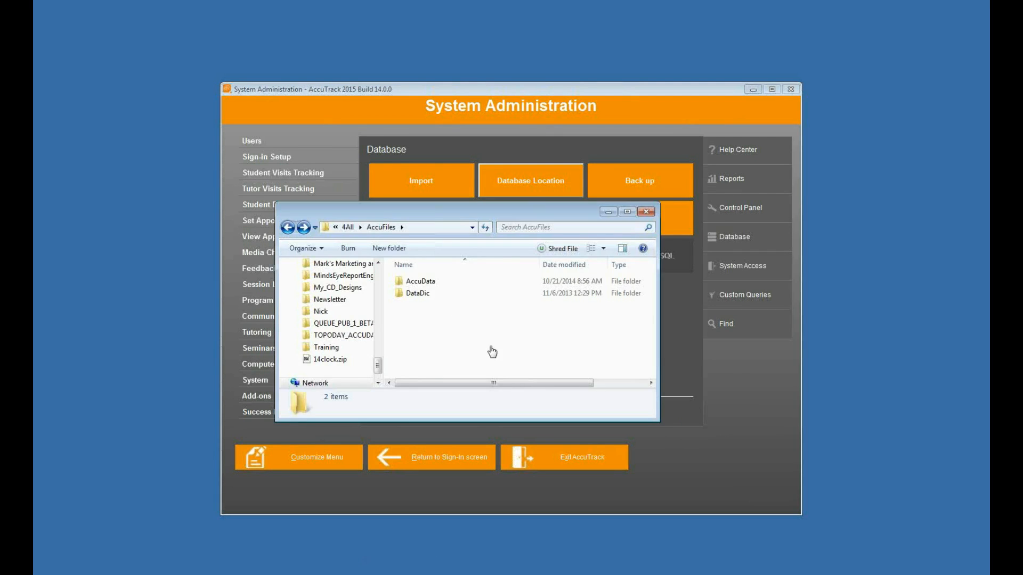
drag(442, 217, 468, 192)
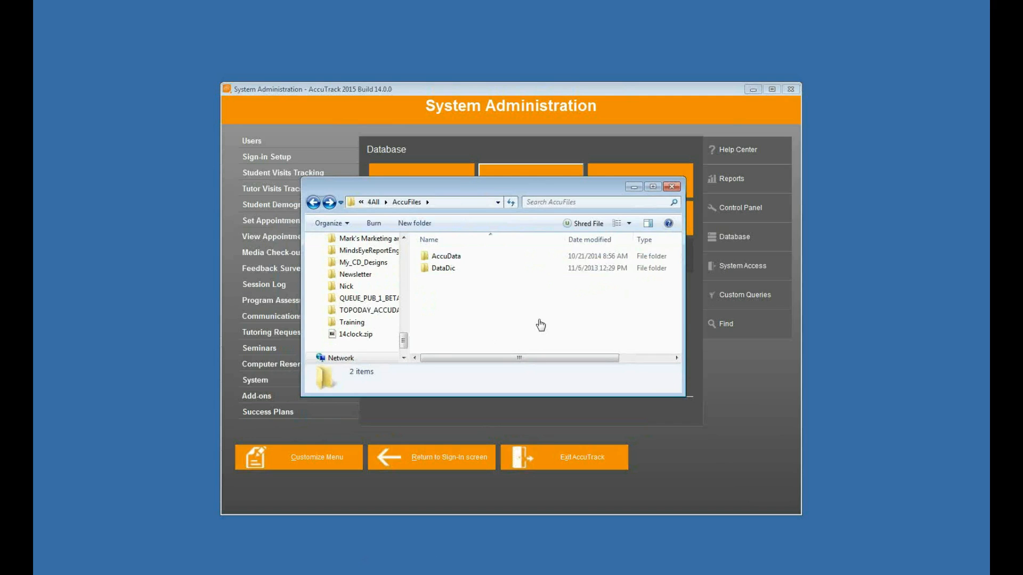
click(440, 258)
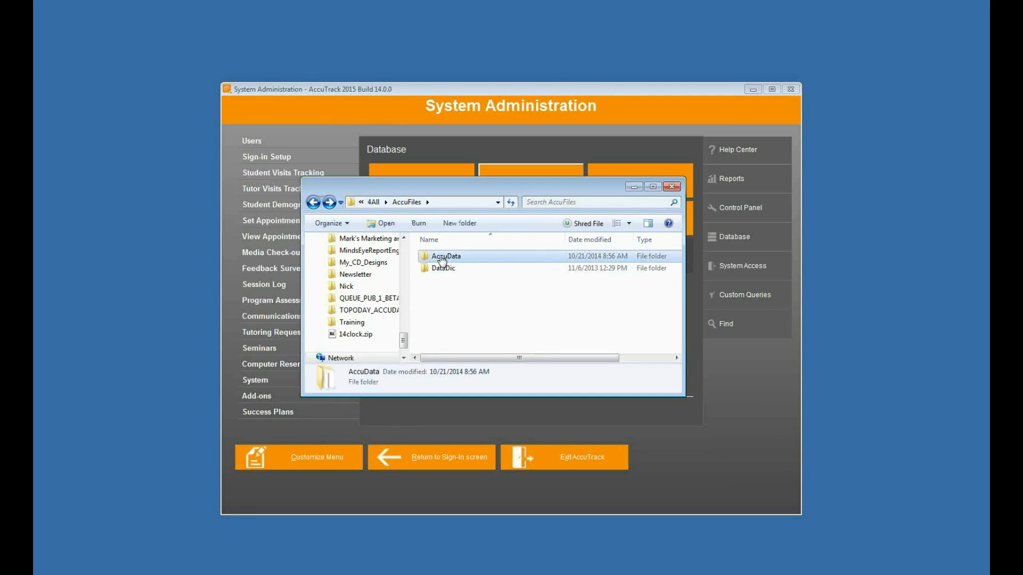
click(450, 273)
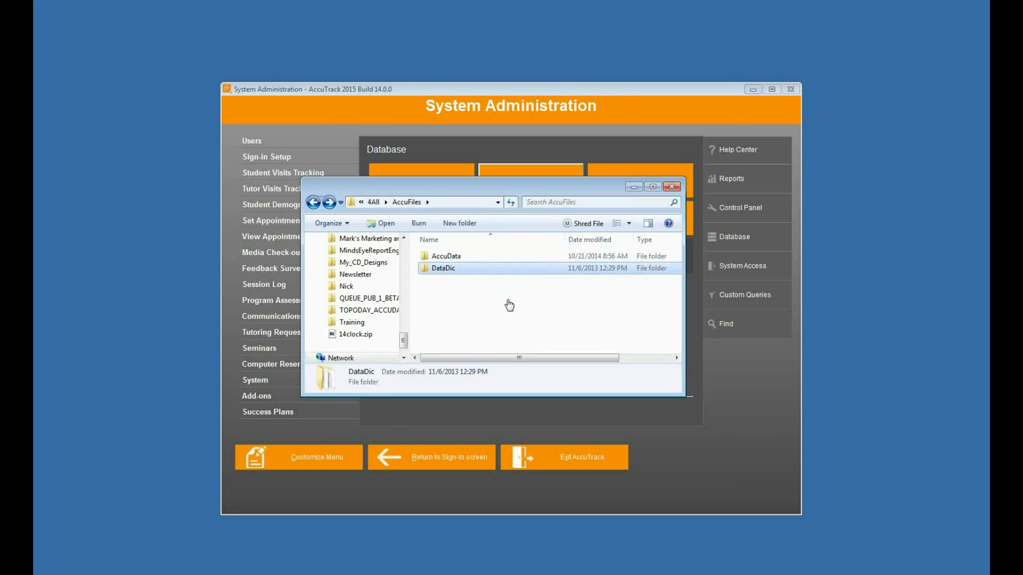
Check the database version in the AccuData folder's dataversion.inf file, and return to the AccuFiles folder
double_click(458, 256)
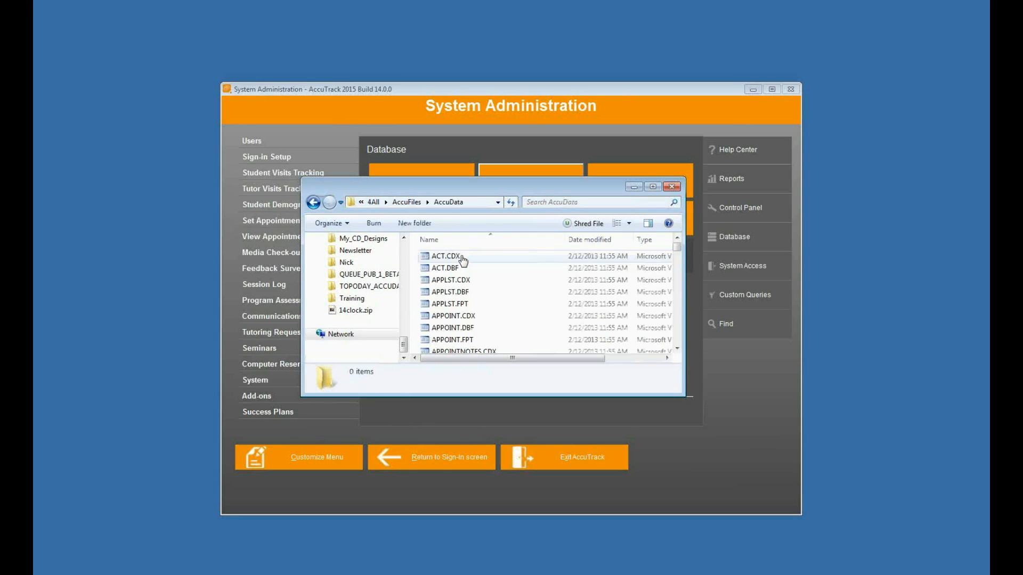
click(457, 269)
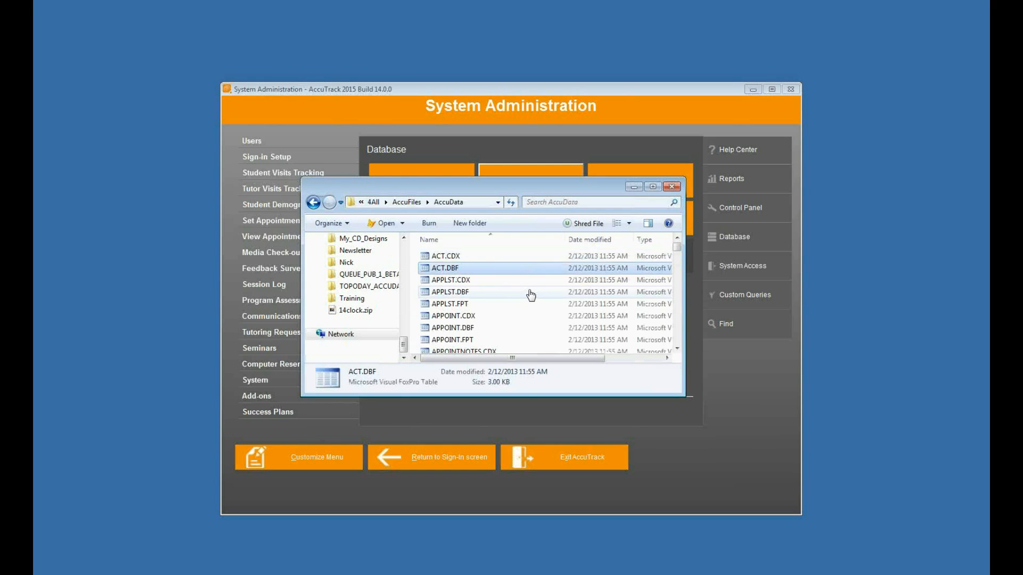
key(d)
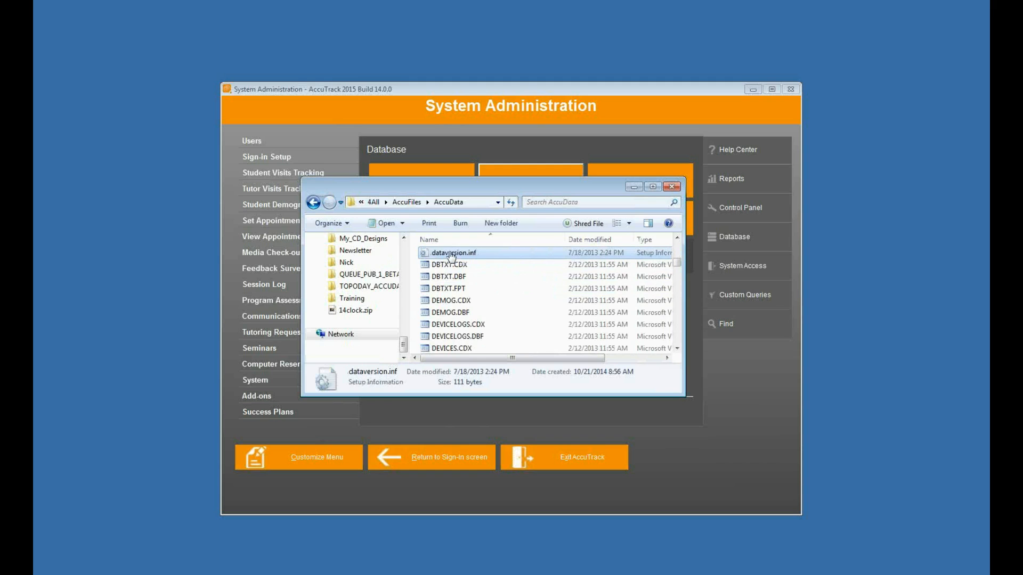
double_click(452, 257)
click(533, 301)
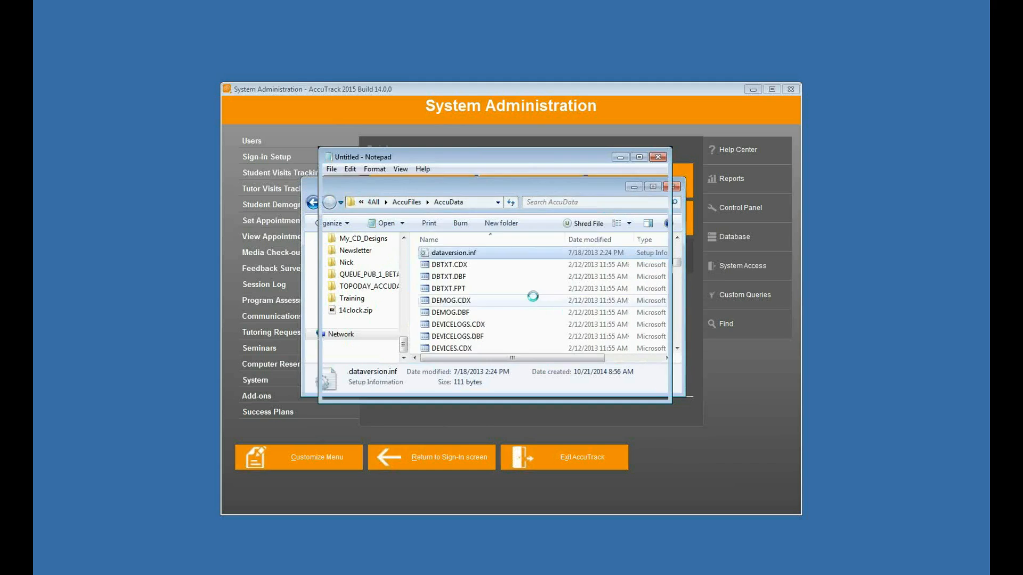
drag(351, 195, 324, 194)
click(342, 195)
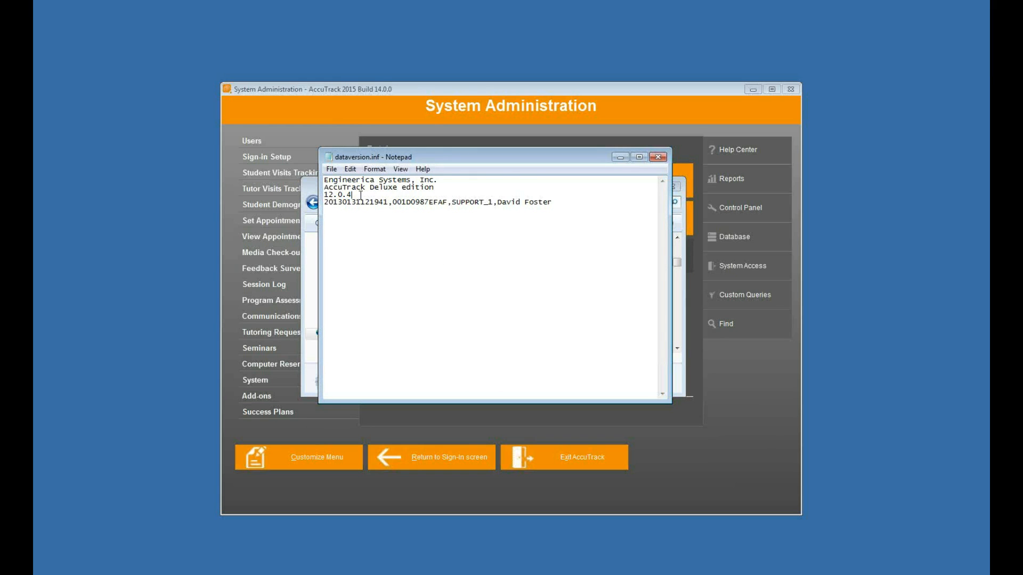
click(658, 156)
click(313, 203)
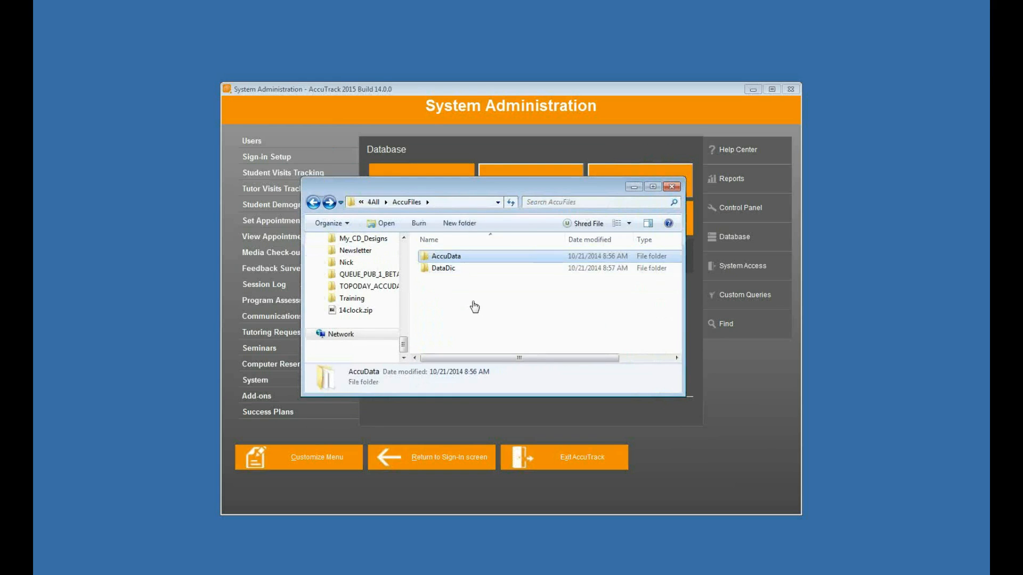
Check the version in the shared DataDic folder's dataversion.inf file, and return to the AccuFiles folder
double_click(455, 272)
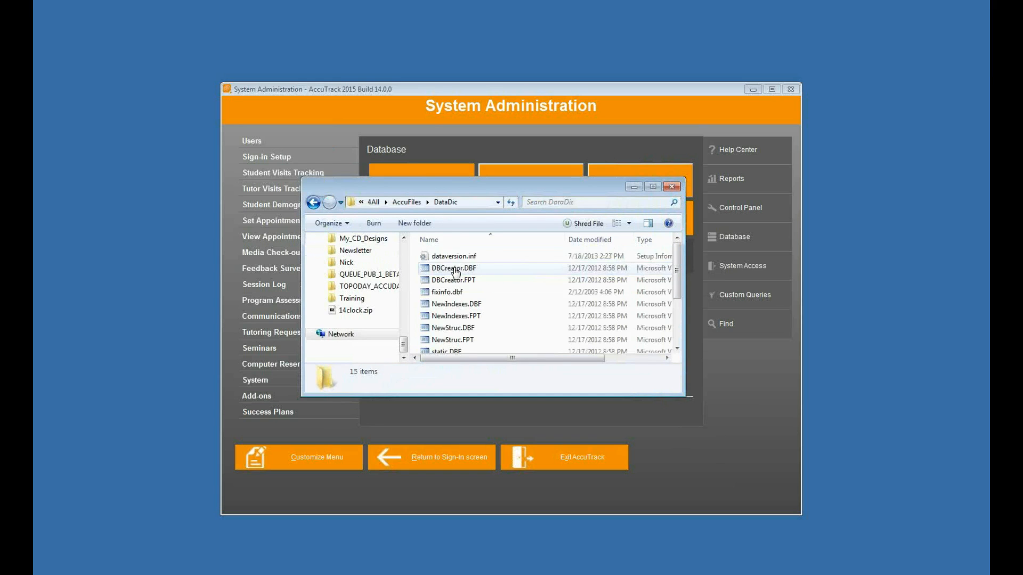
double_click(456, 257)
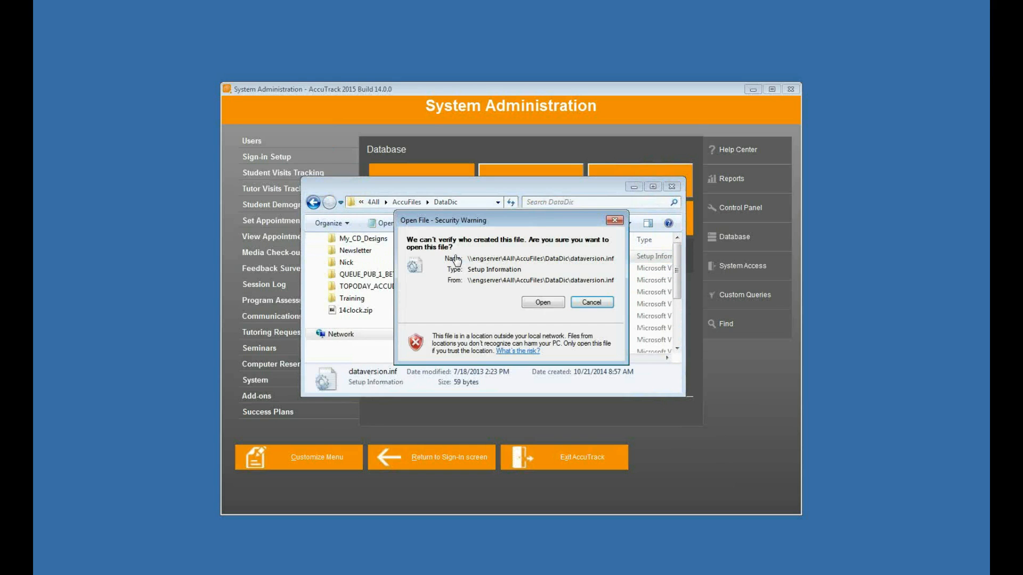
click(531, 300)
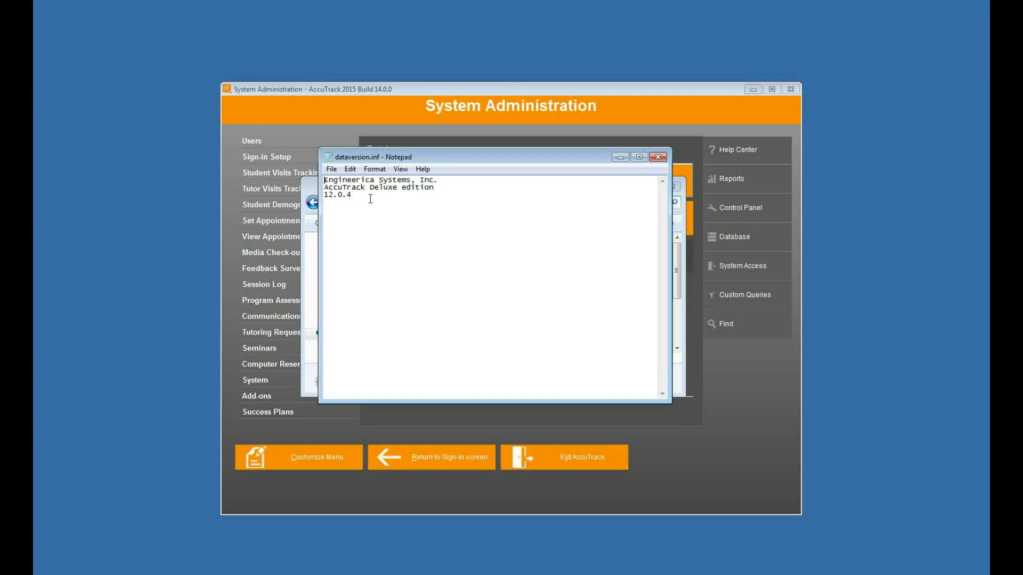
click(658, 157)
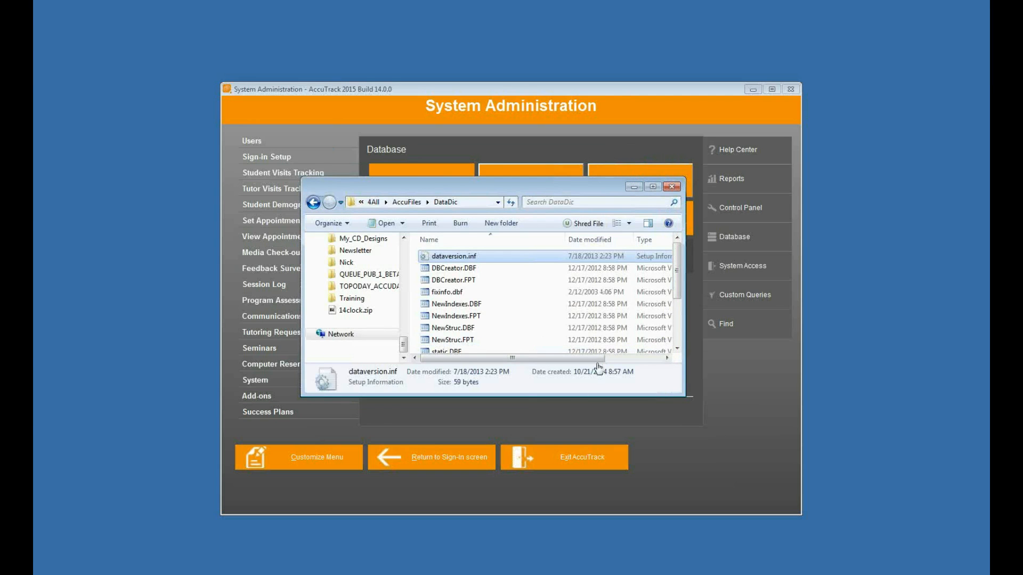
click(406, 202)
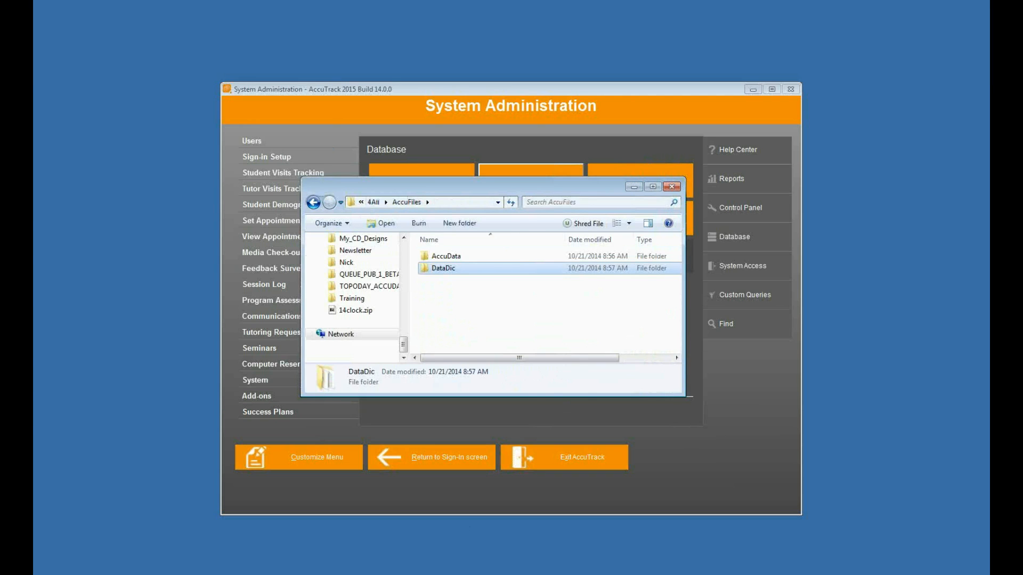
Copy the DataDic folder from the local installation folder C:\Program Files (x86)\Accu2015
click(365, 543)
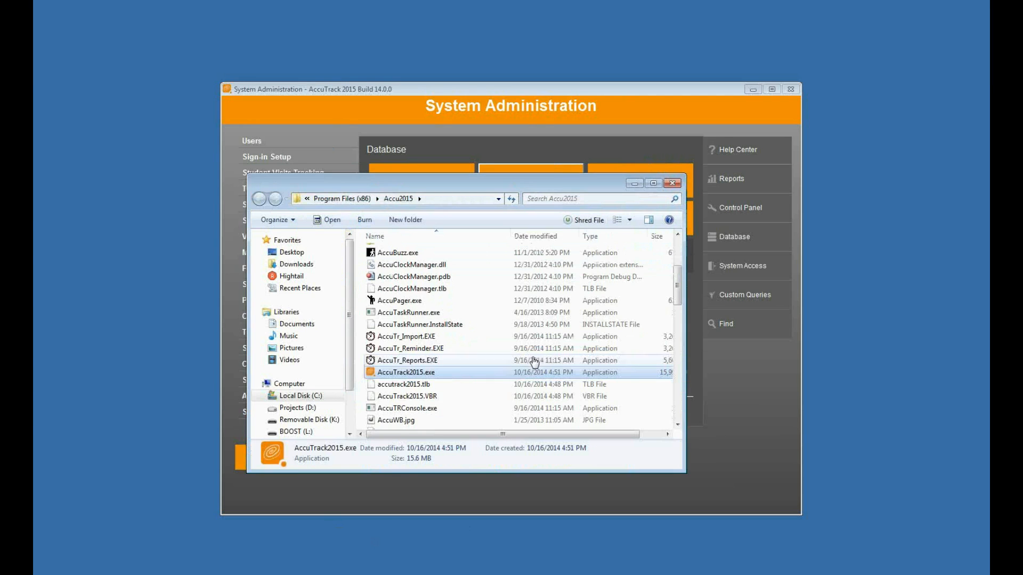
drag(413, 184, 434, 166)
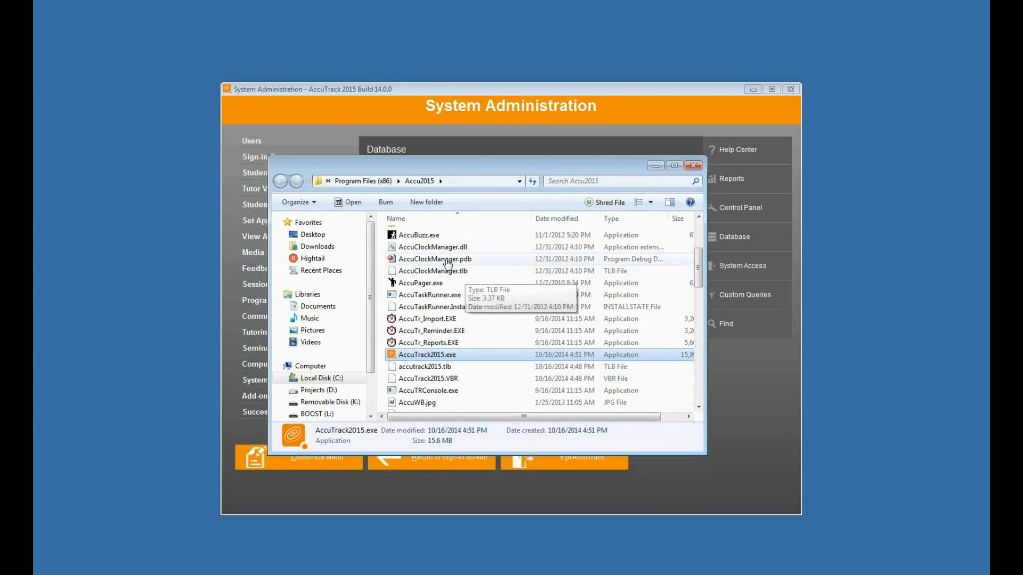
click(473, 181)
click(466, 180)
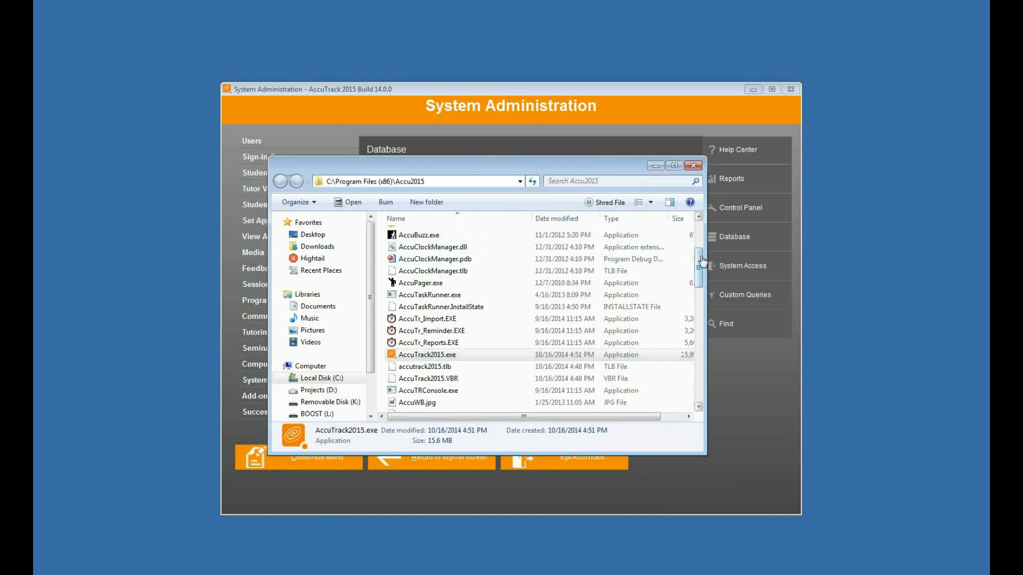
drag(698, 261, 694, 232)
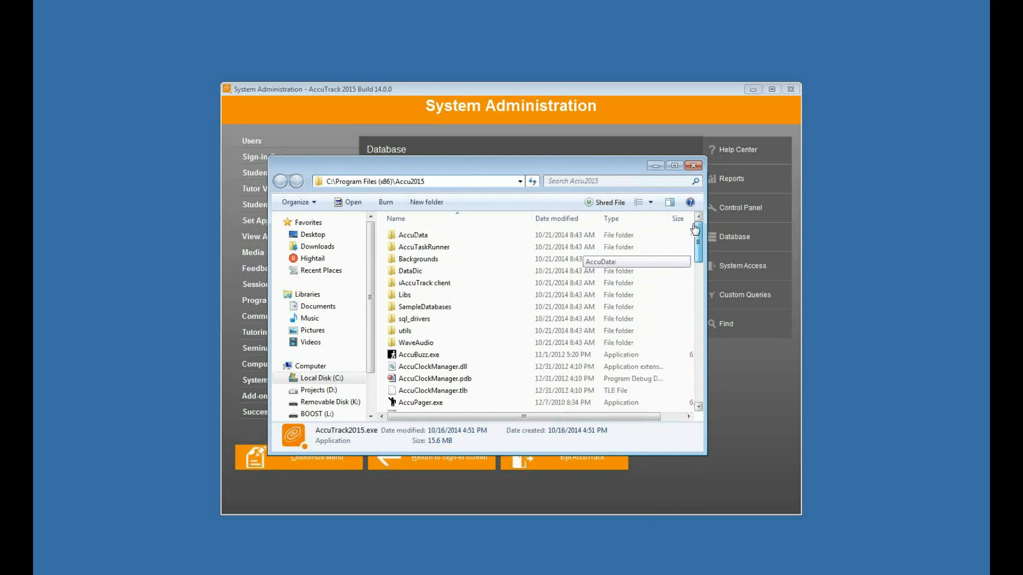
click(404, 271)
right_click(404, 273)
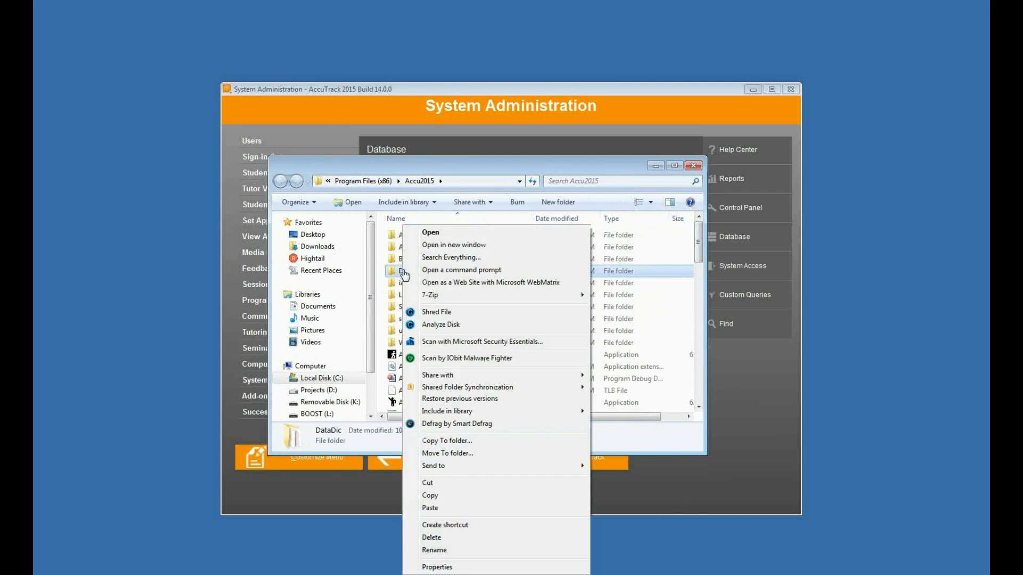
click(452, 497)
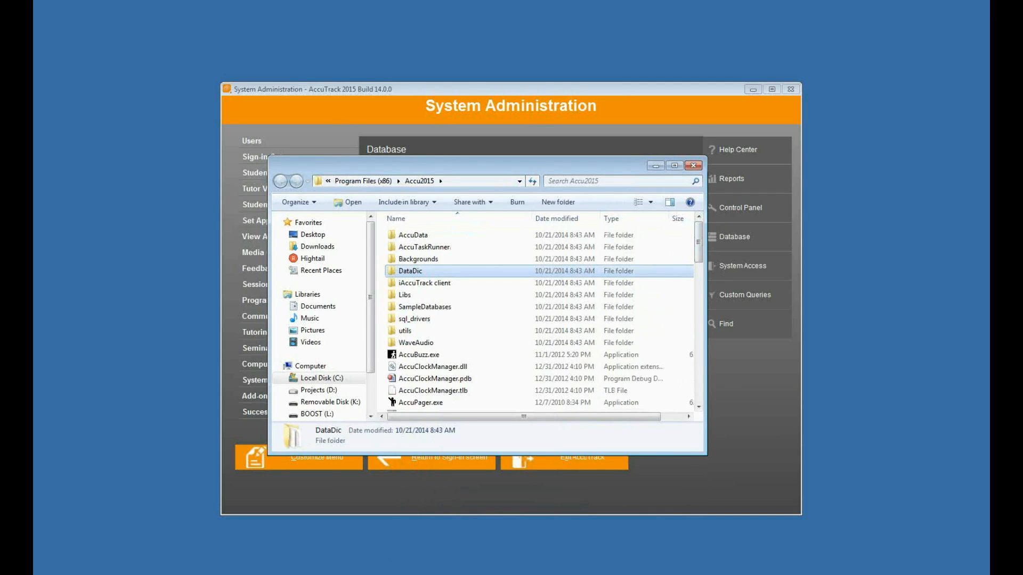
Permanently delete the old DataDic folder in the shared AccuFiles folder and paste the copied DataDic in its place
click(366, 574)
click(366, 565)
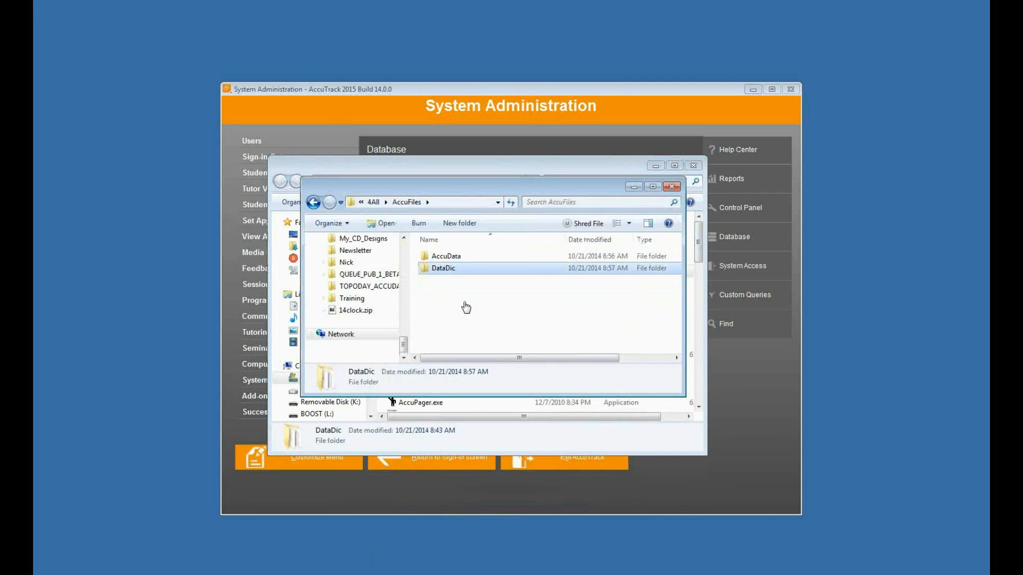
key(Delete)
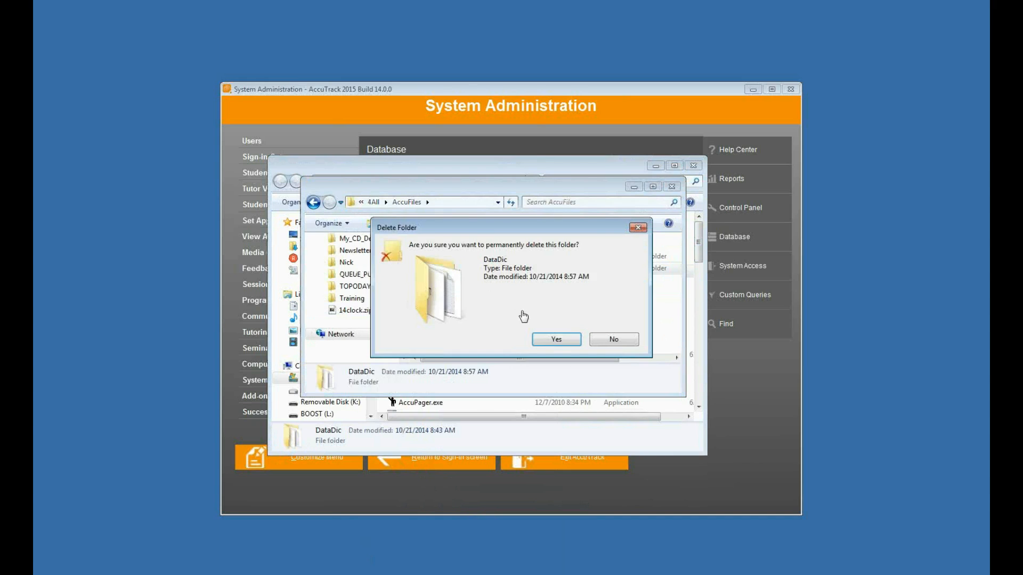
click(553, 343)
right_click(474, 316)
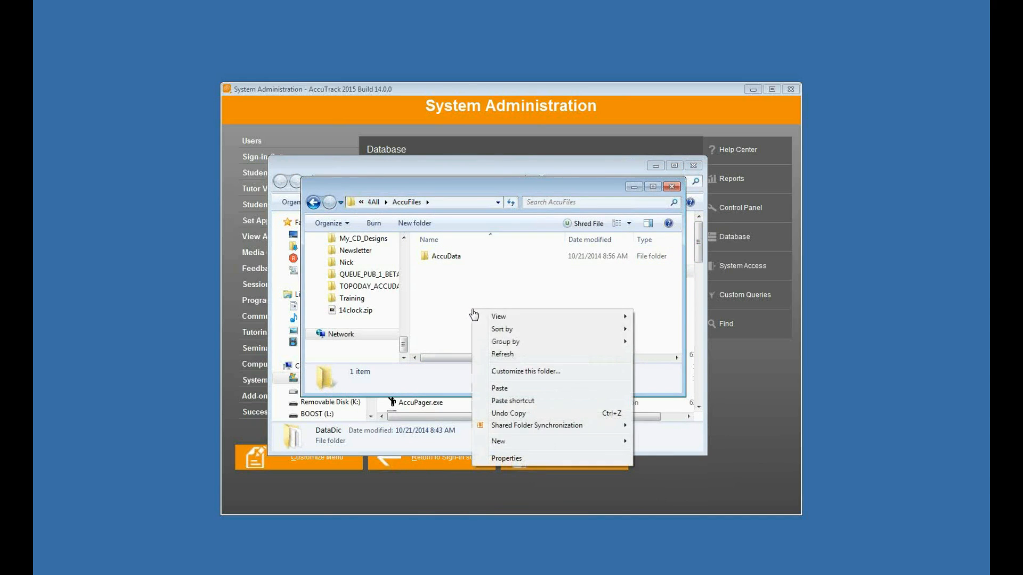
click(514, 410)
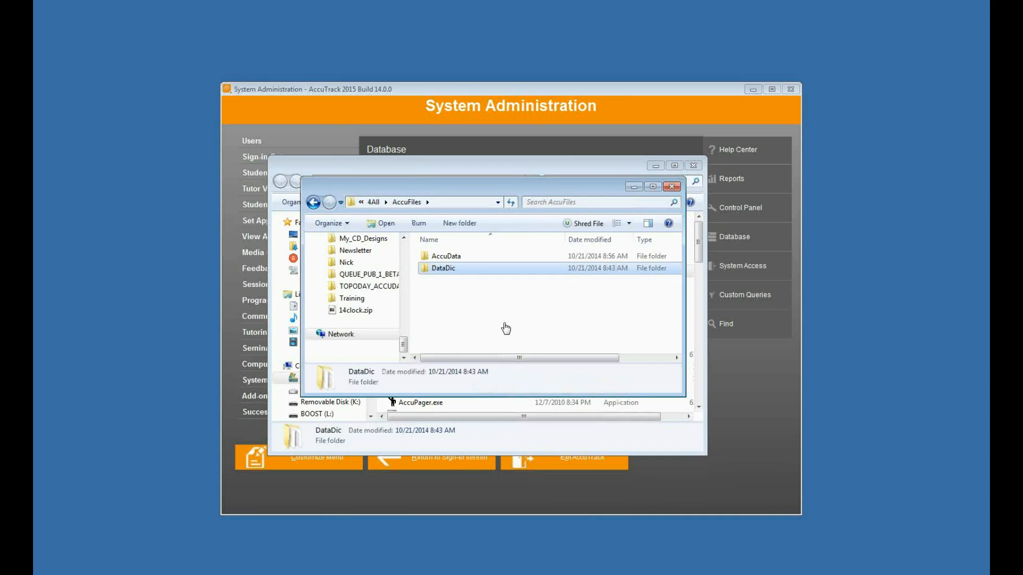
Check the version in the replaced DataDic folder's dataversion.inf file, and return to the AccuFiles folder
double_click(447, 269)
double_click(452, 257)
click(535, 302)
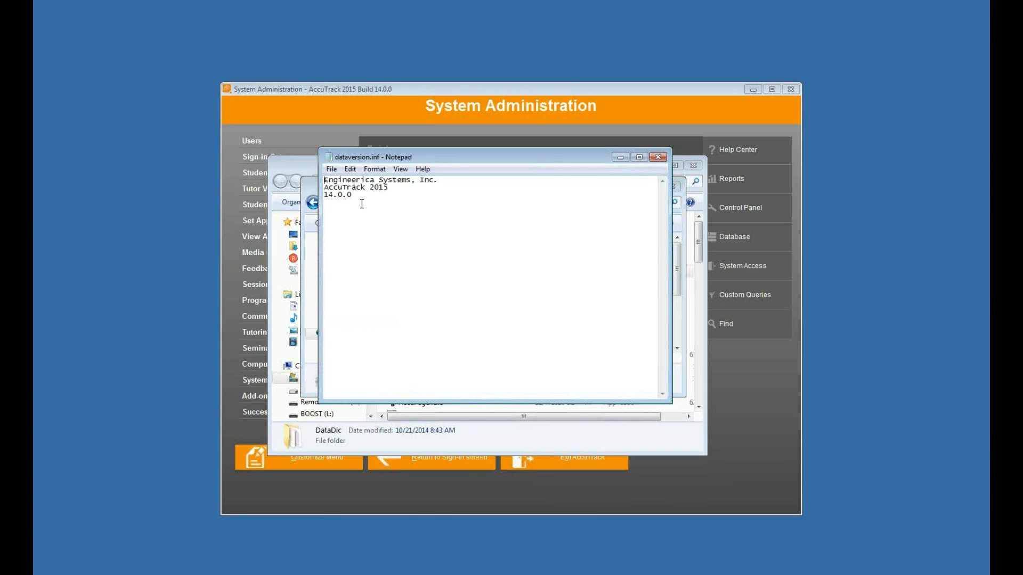
click(658, 156)
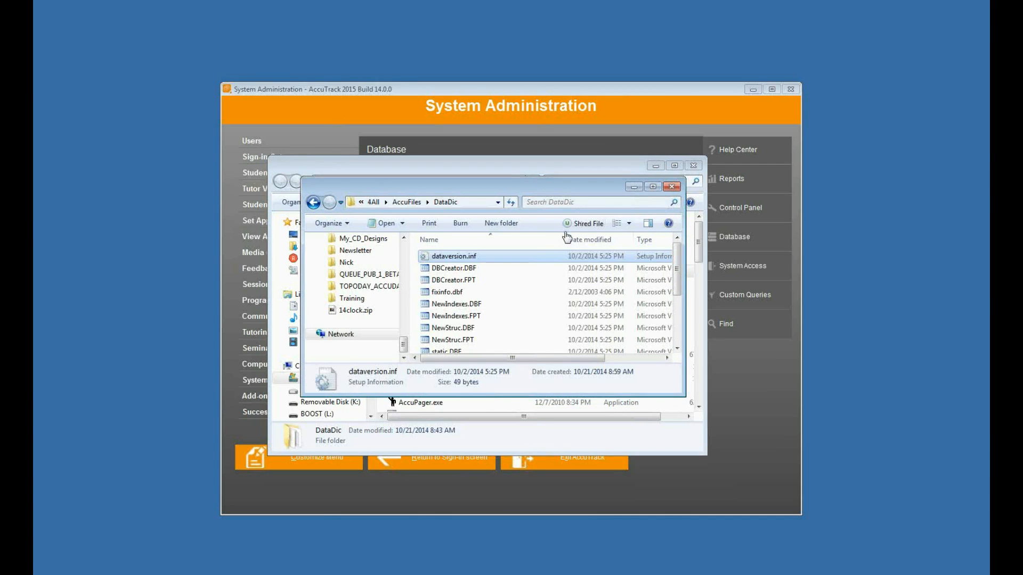
click(416, 205)
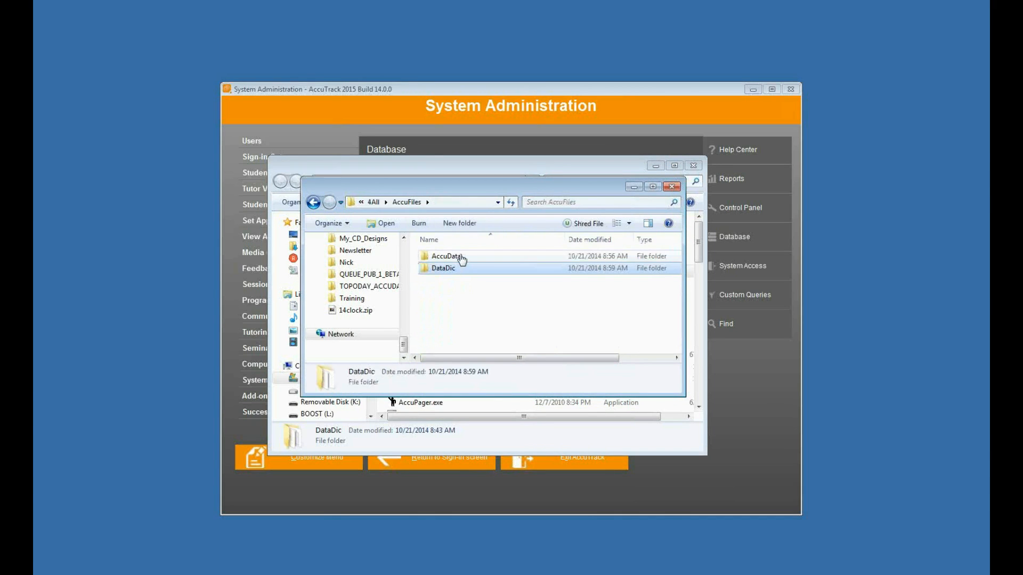
click(460, 258)
click(461, 269)
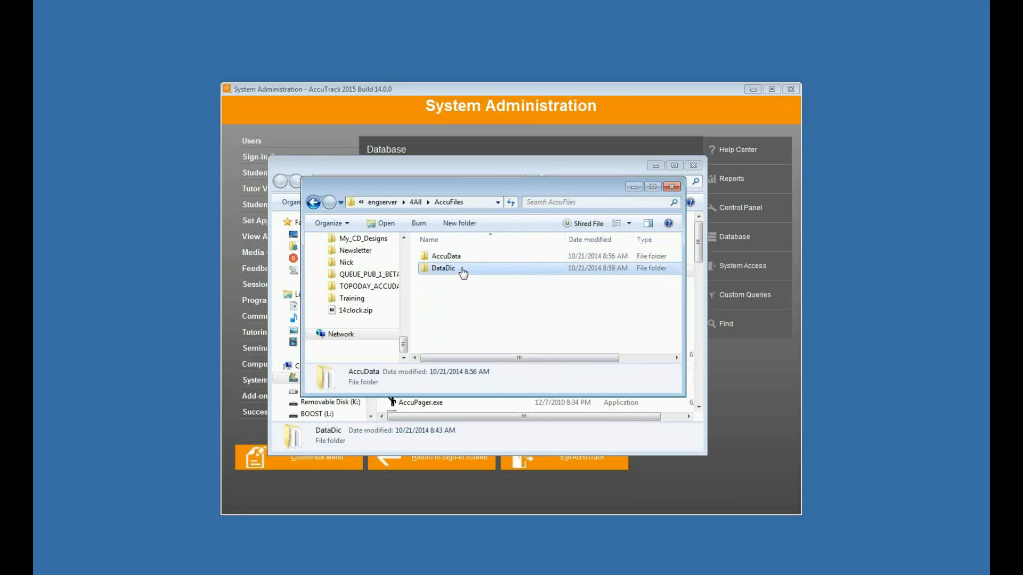
click(459, 313)
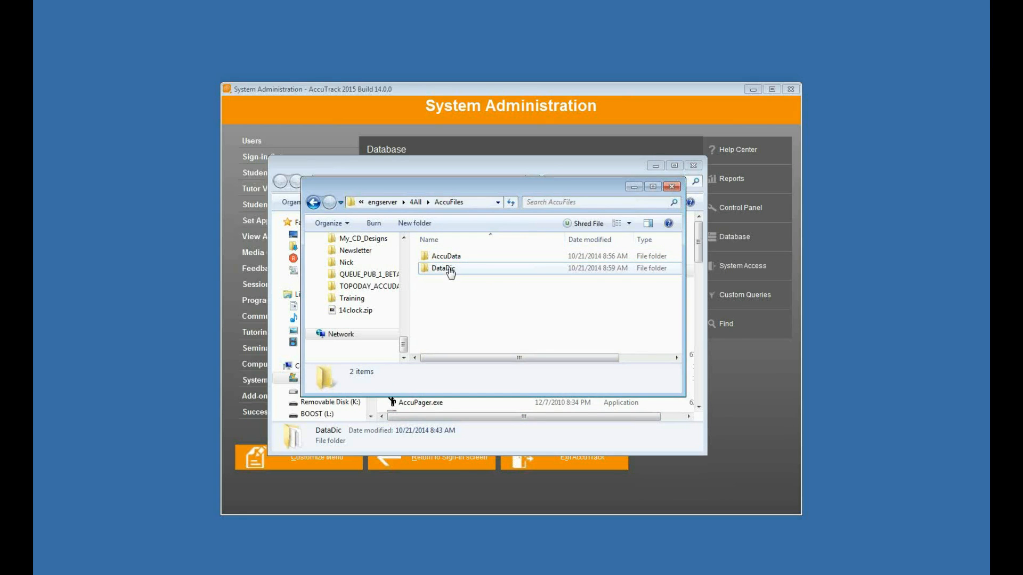
click(456, 172)
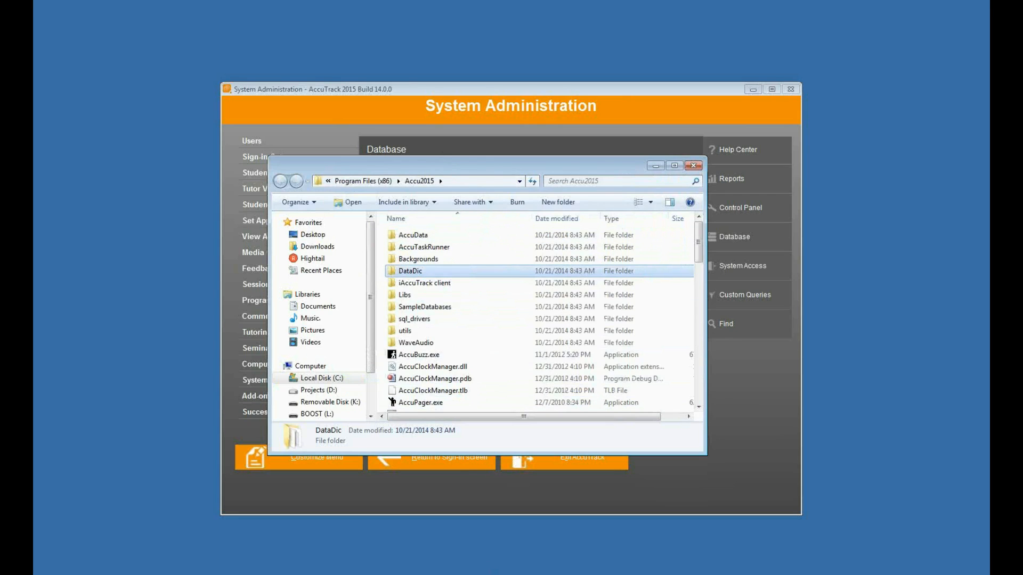
mouse_move(368, 573)
click(386, 559)
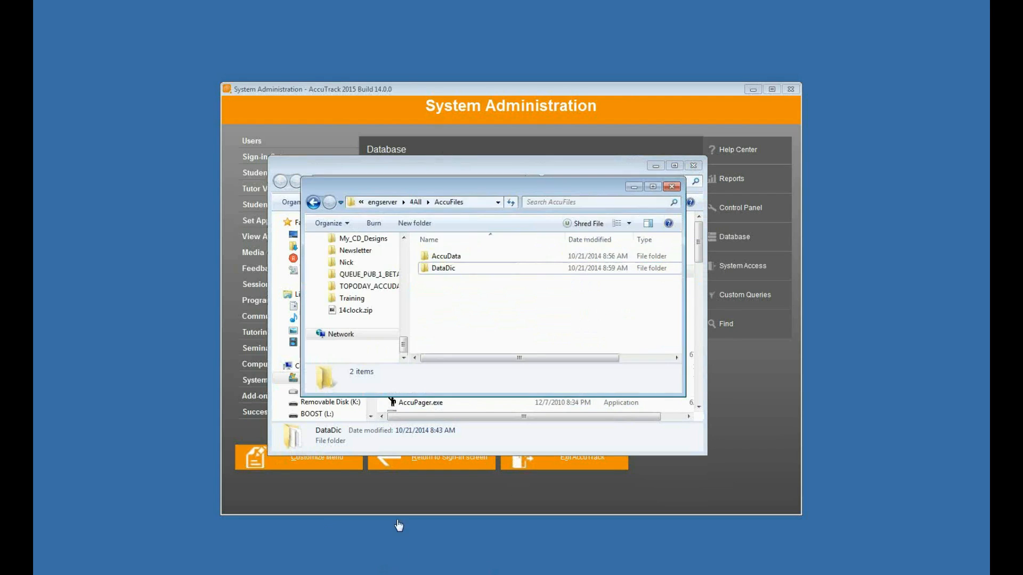
Open the shared AccuData folder and copy its full path \\engserver\4All\AccuFiles\AccuData
double_click(463, 257)
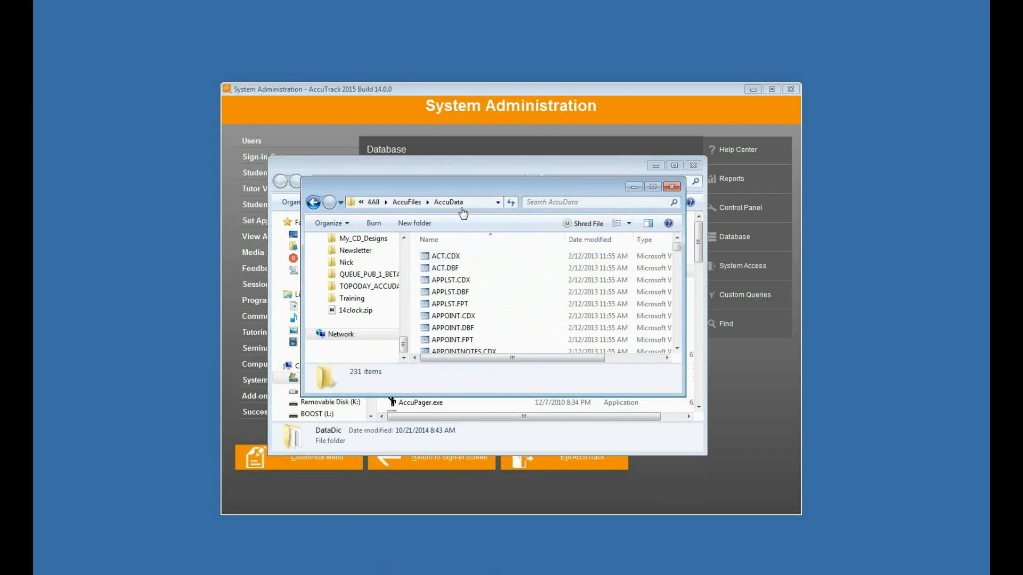
click(479, 202)
key(ctrl+c)
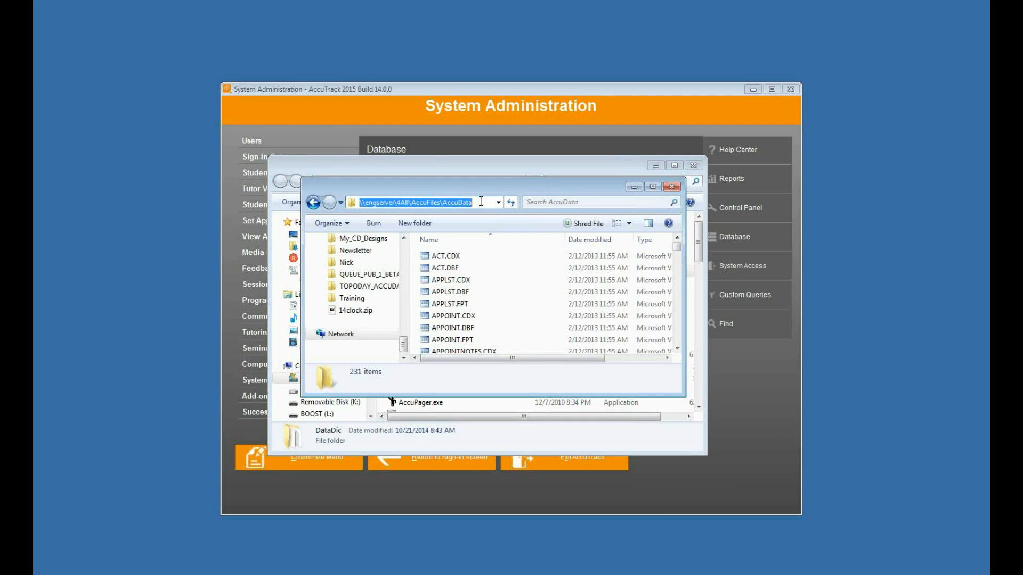
Set the AccuTrack Database Folder to \\engserver\4All\AccuFiles\AccuData, save the location and close the Database Location window
click(558, 104)
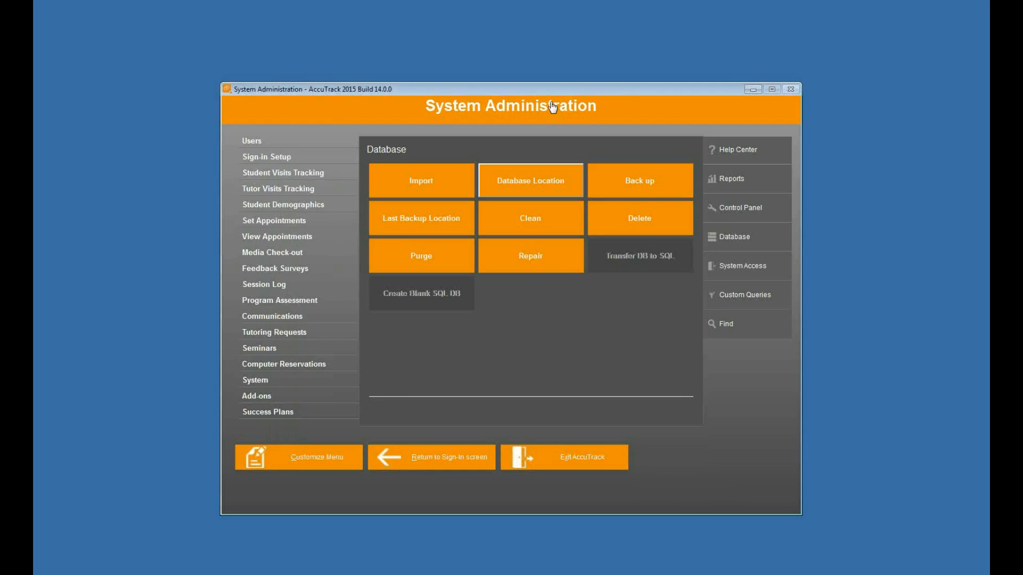
click(532, 175)
drag(650, 171, 339, 175)
key(ctrl+v)
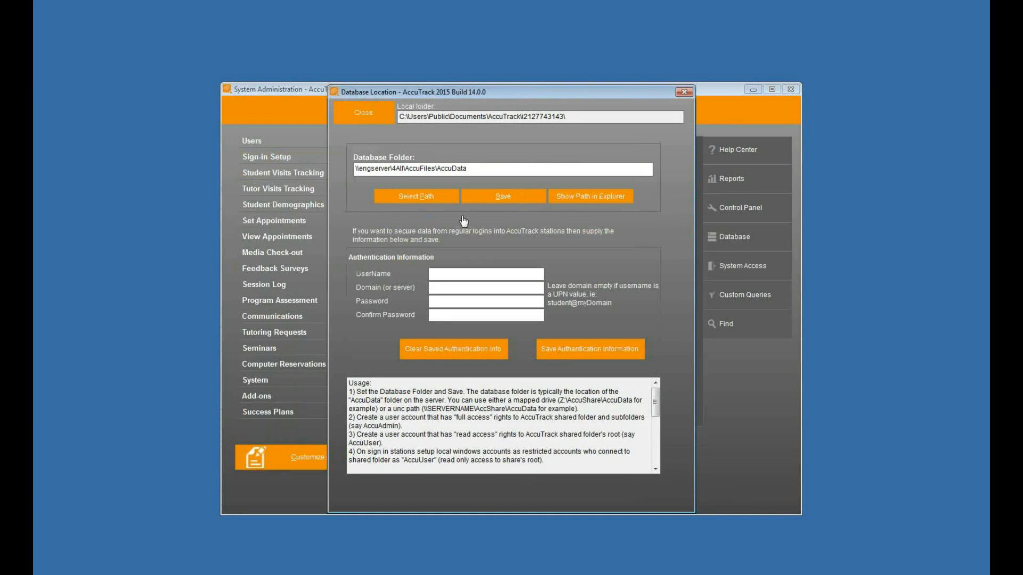
click(500, 199)
click(600, 341)
click(367, 116)
Exit AccuTrack, return the shared folder window to AccuFiles, and relaunch AccuTrack2015.exe from the local Accu2015 folder
click(561, 470)
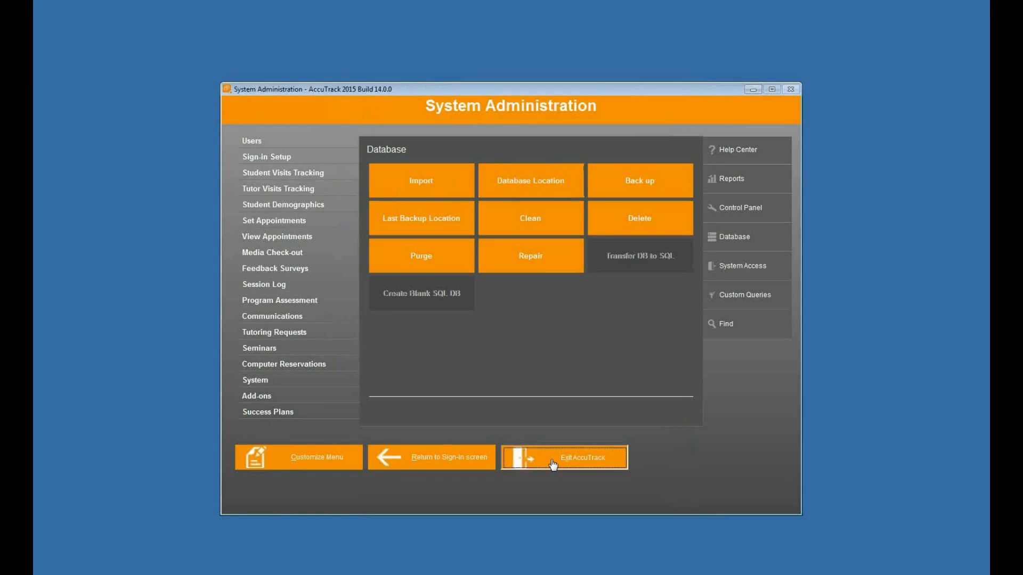
click(495, 334)
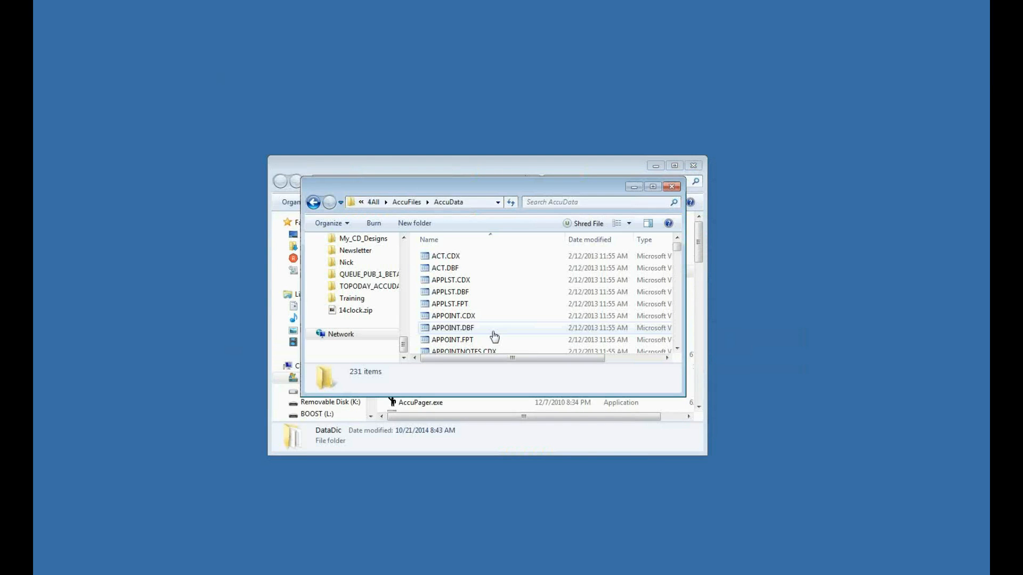
click(407, 201)
click(440, 172)
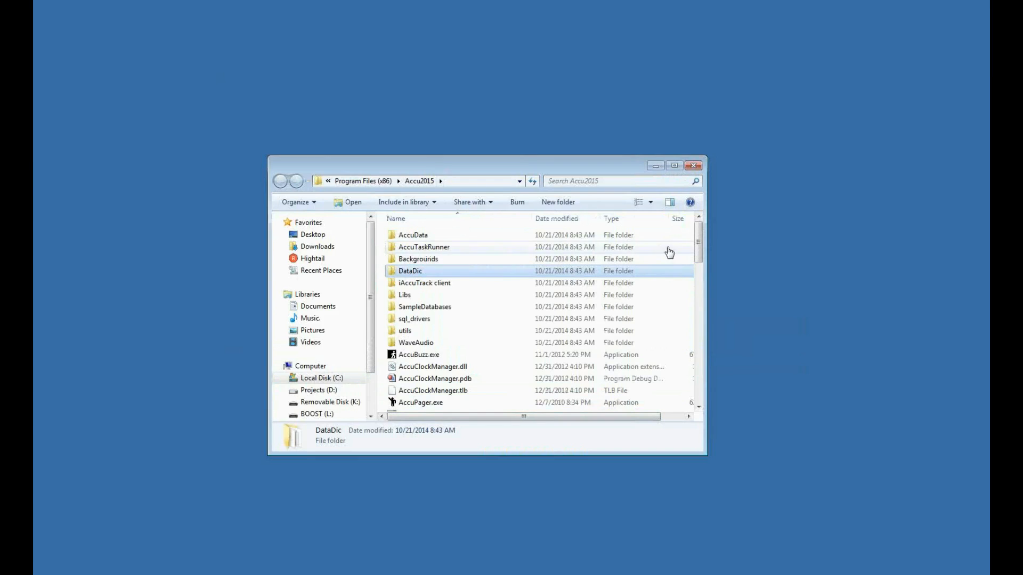
drag(697, 248, 694, 285)
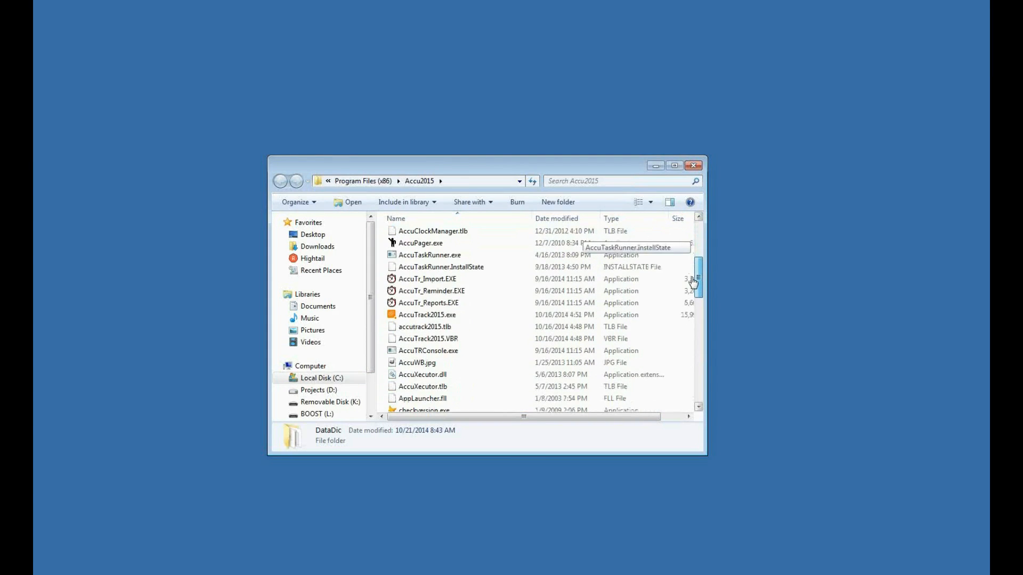
double_click(460, 316)
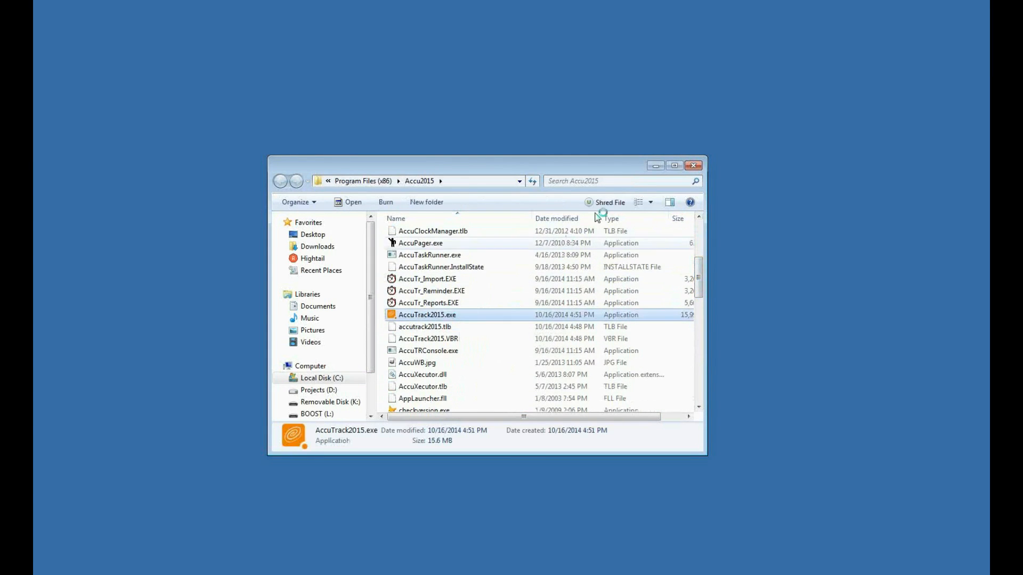
click(654, 166)
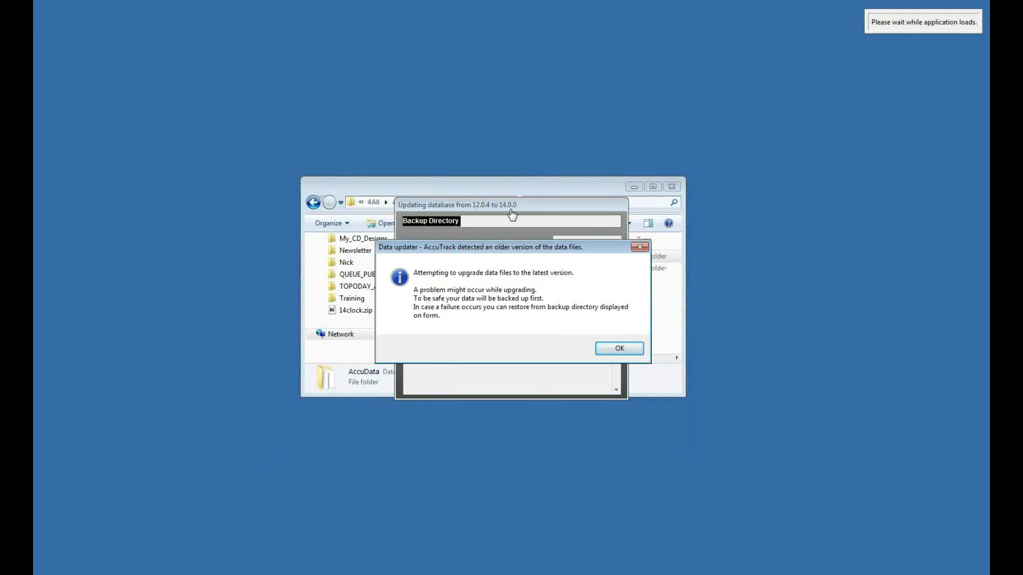
Run the data updater to back up and upgrade the shared database from 12.0.4 to 14.0.0, and close it
click(617, 348)
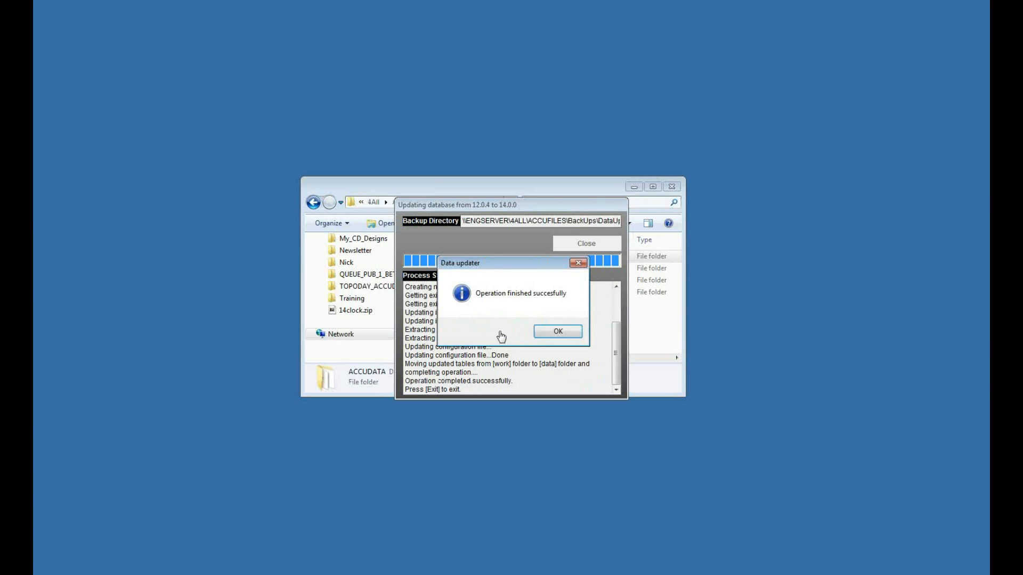
click(559, 333)
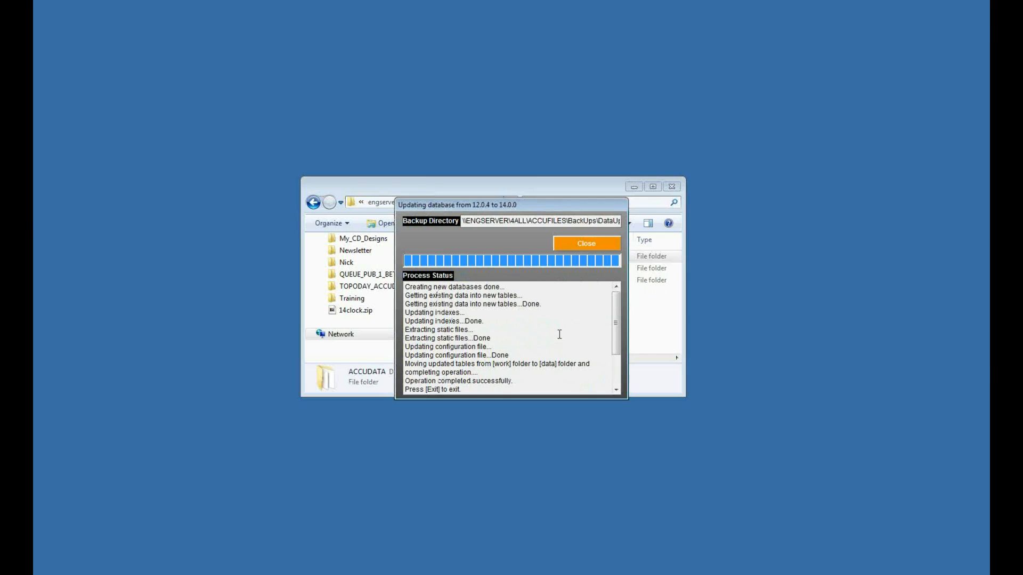
click(576, 246)
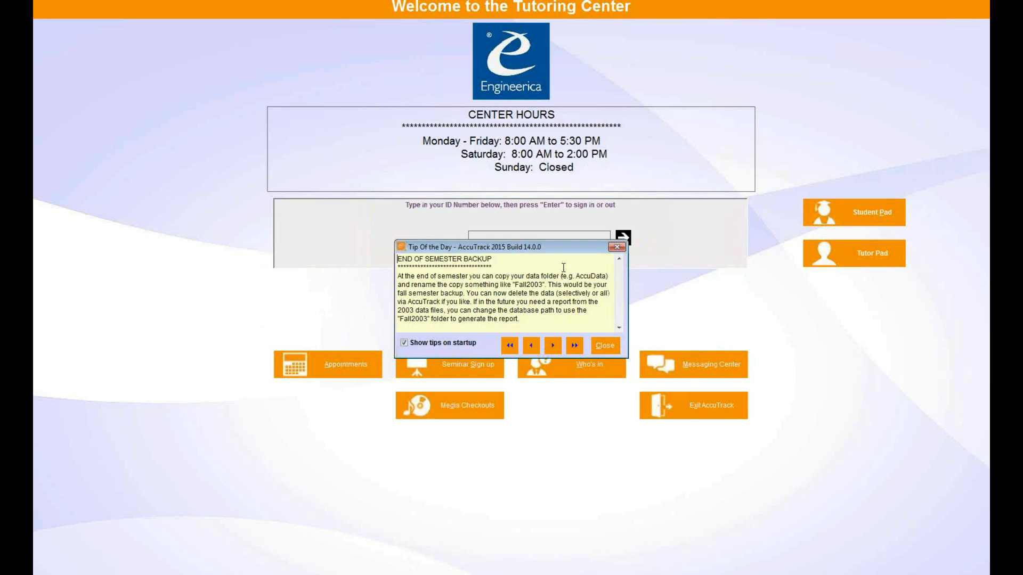
Dismiss the Tip Of the Day and sign in to System Administration with the administrator ID and password
click(604, 346)
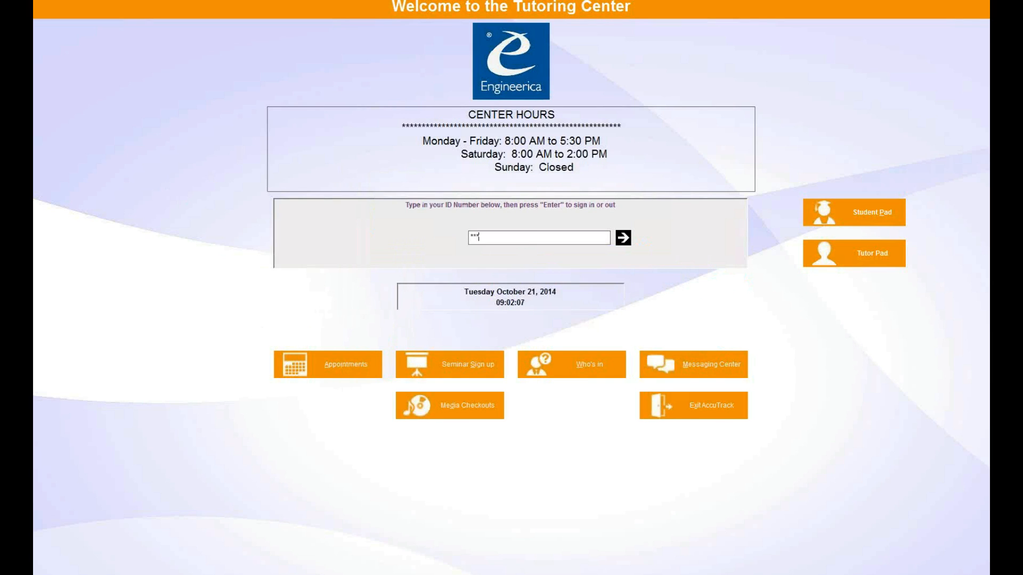
key(Return)
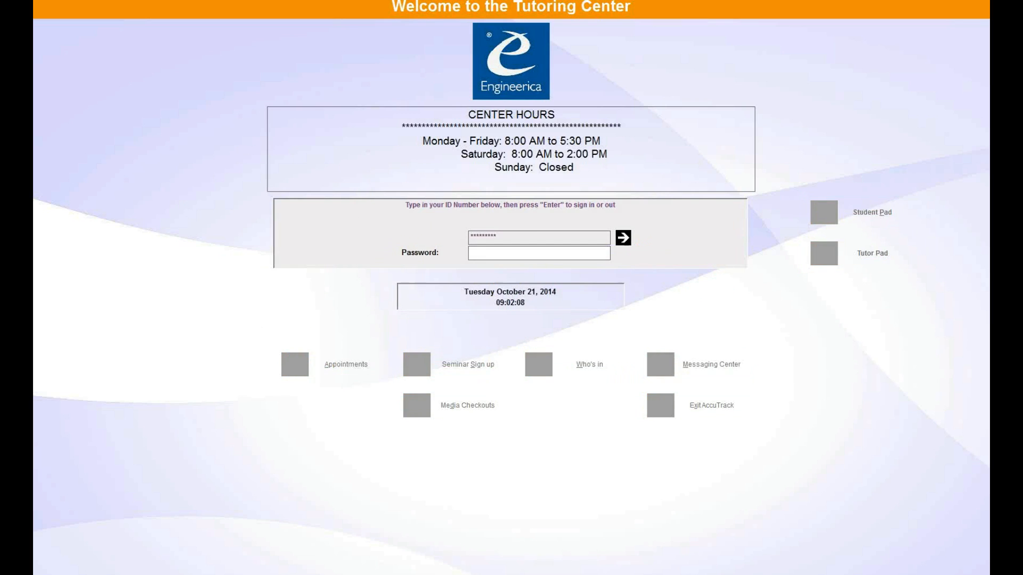
text(*)
key(Return)
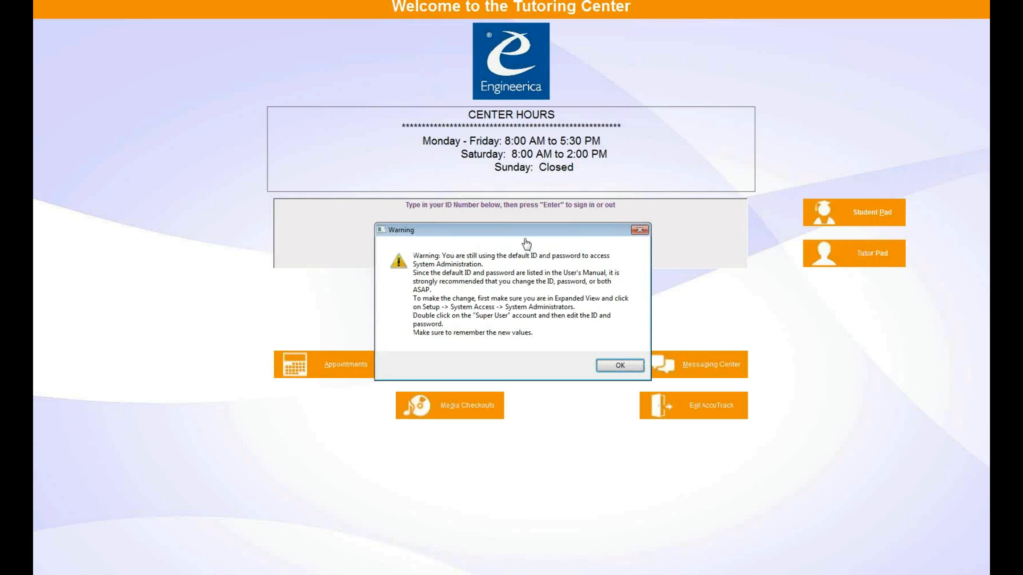
click(623, 365)
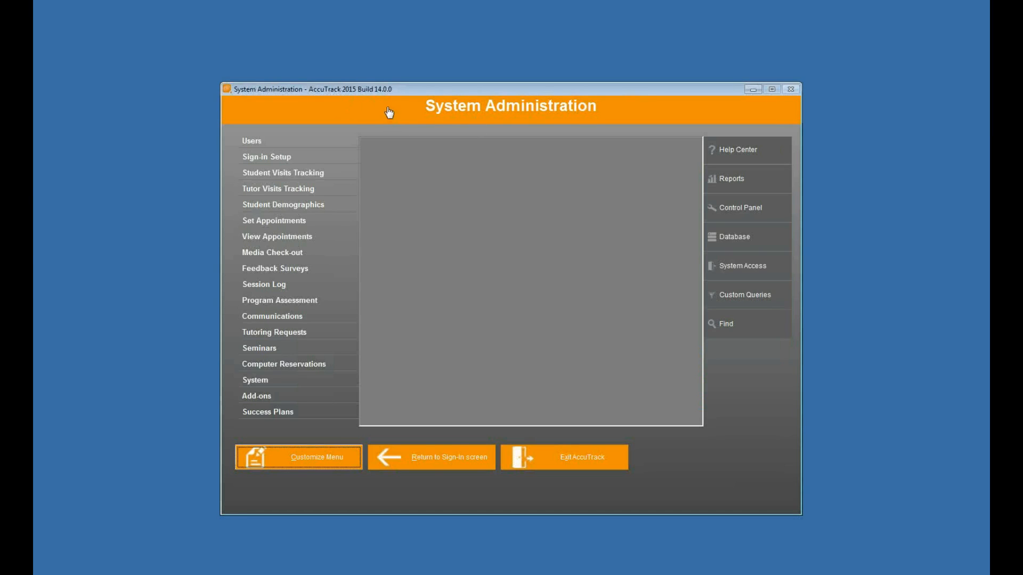
Check the Database Folder path in the Database Location settings, and exit AccuTrack
click(723, 237)
click(534, 180)
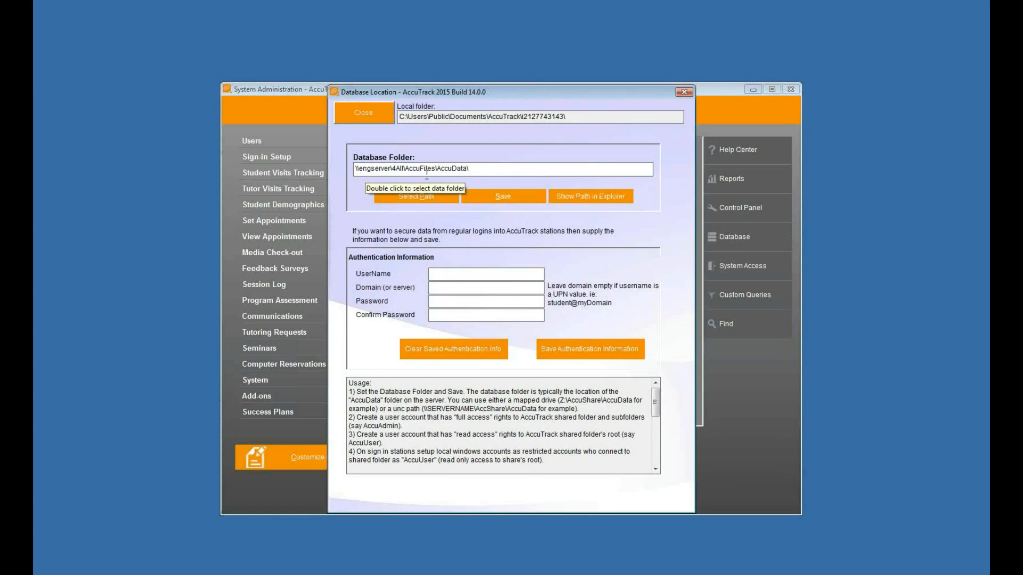
click(364, 113)
click(542, 459)
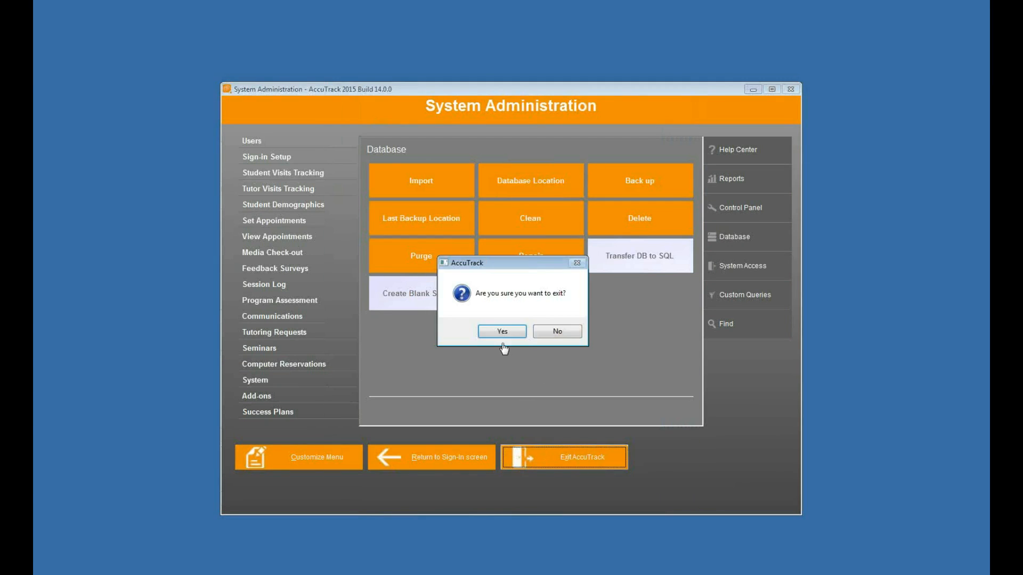
click(499, 331)
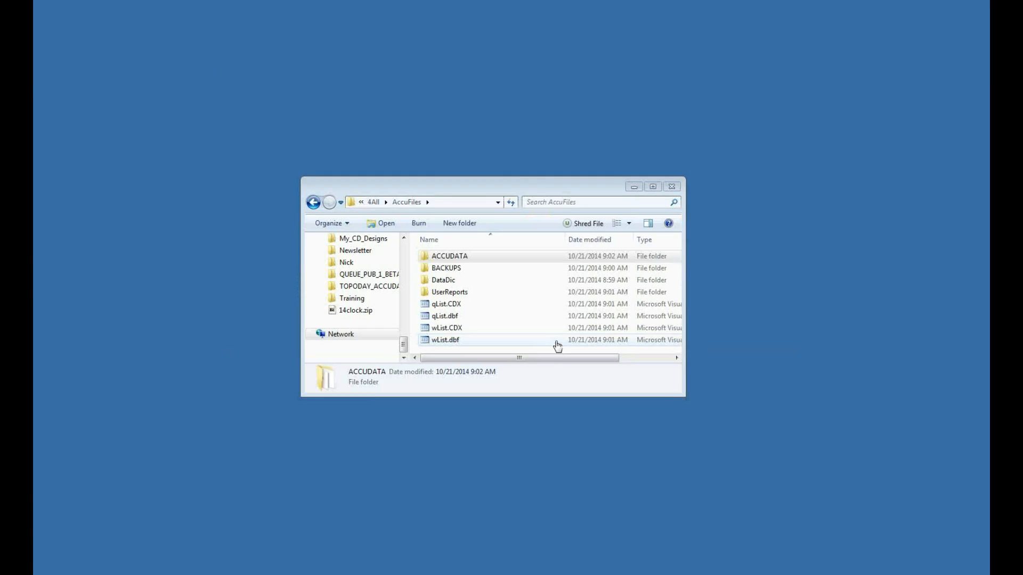
Check the version recorded in the dataversion.inf file of the shared ACCUDATA folder, and close the file
double_click(454, 258)
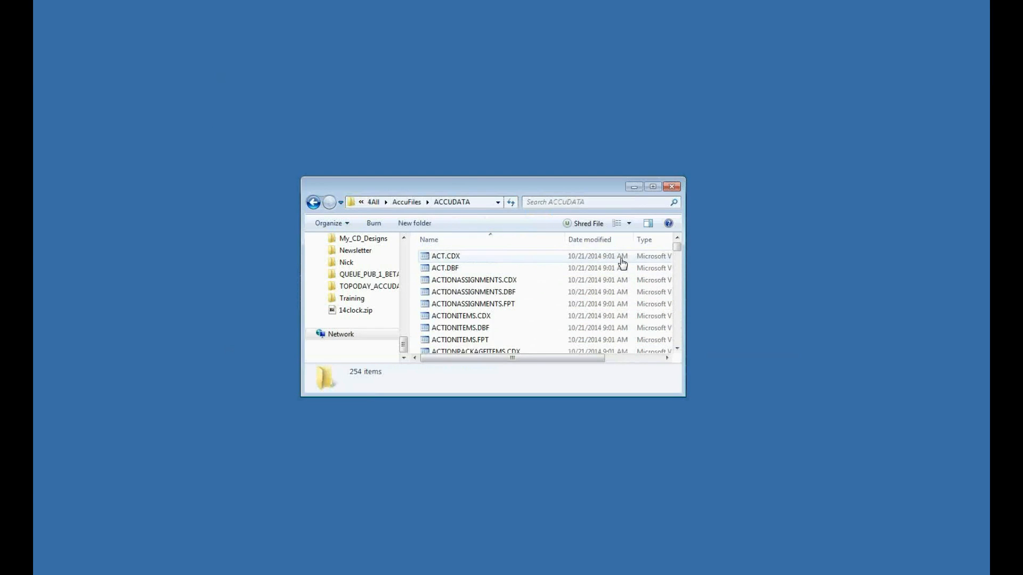
click(465, 297)
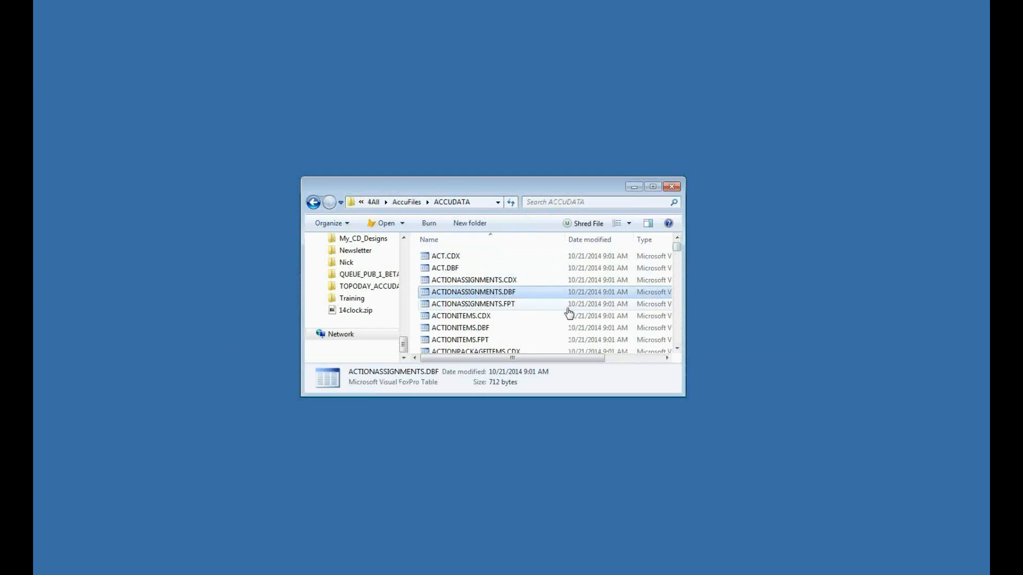
key(d)
double_click(482, 258)
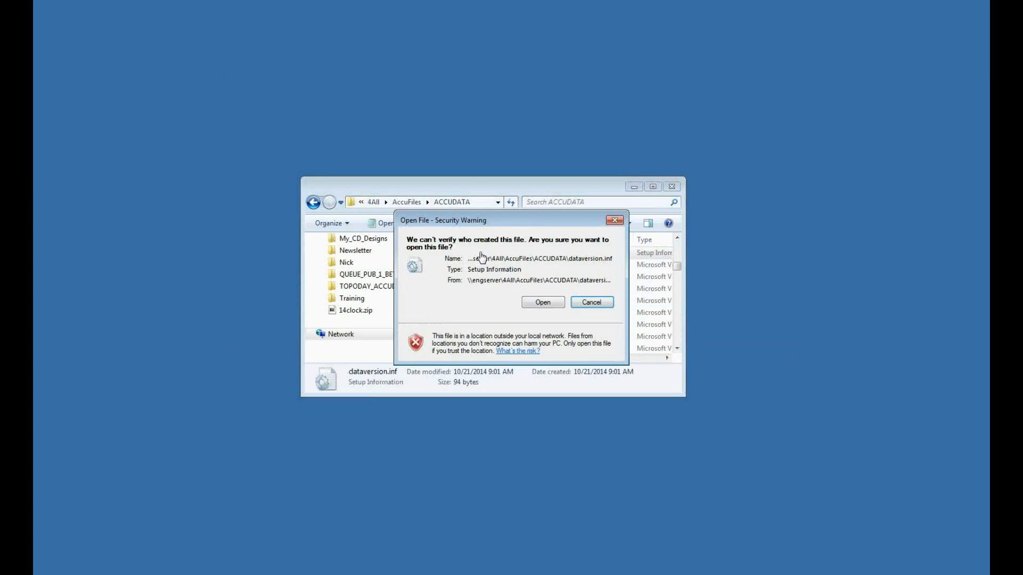
click(539, 299)
double_click(352, 194)
click(419, 225)
click(659, 157)
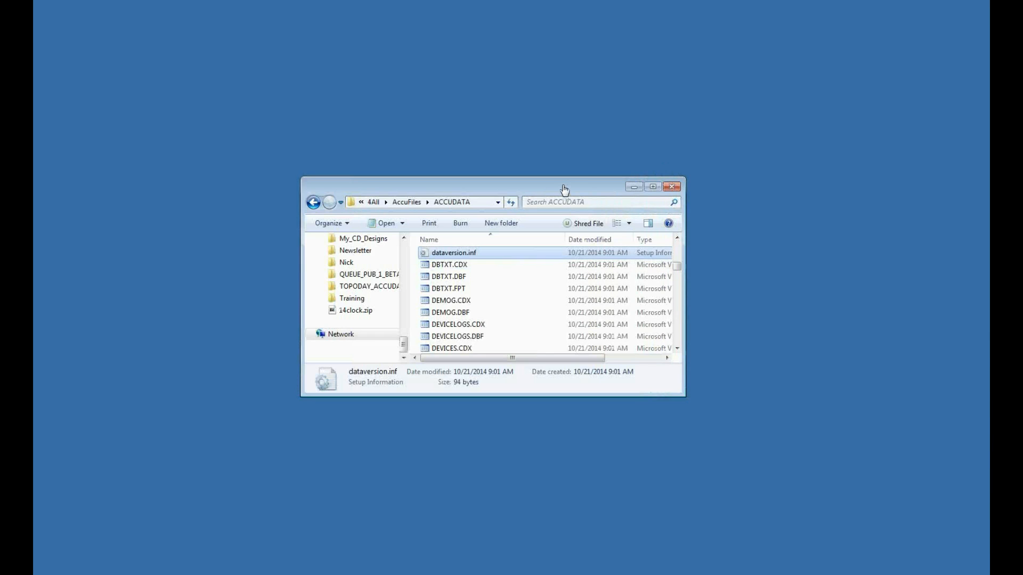
Examine the full network path of the shared ACCUDATA folder
click(485, 203)
click(484, 202)
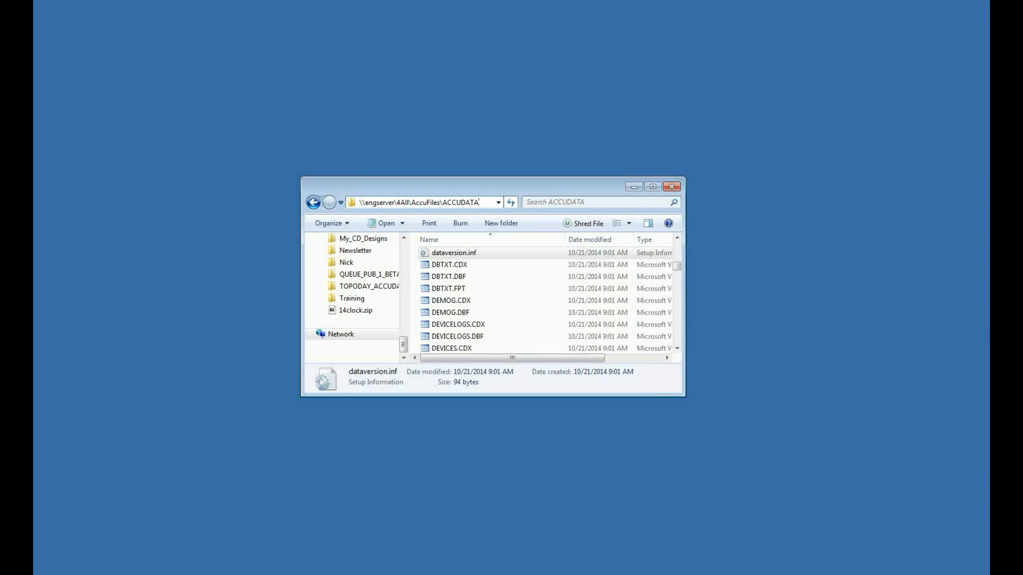
click(689, 196)
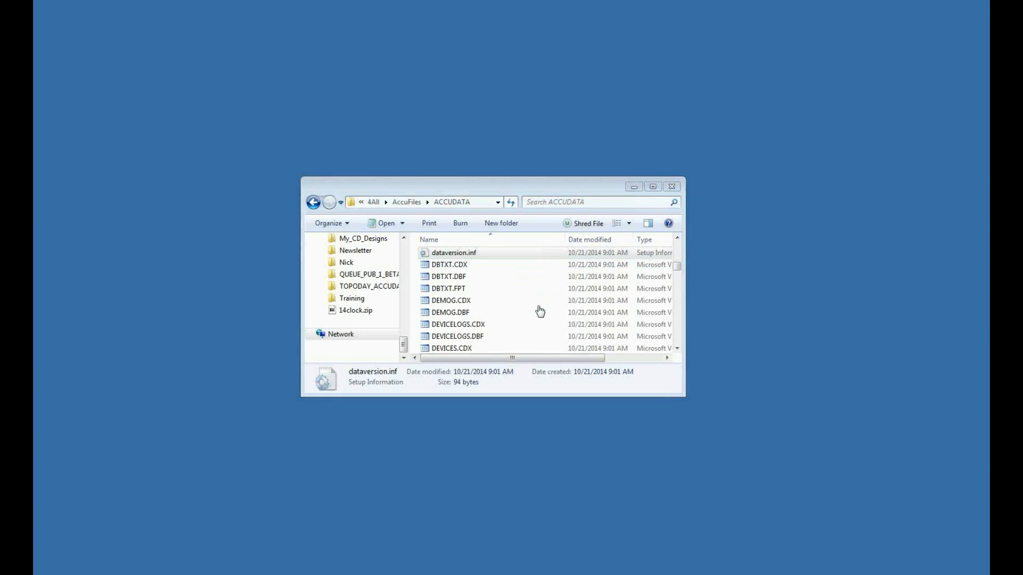